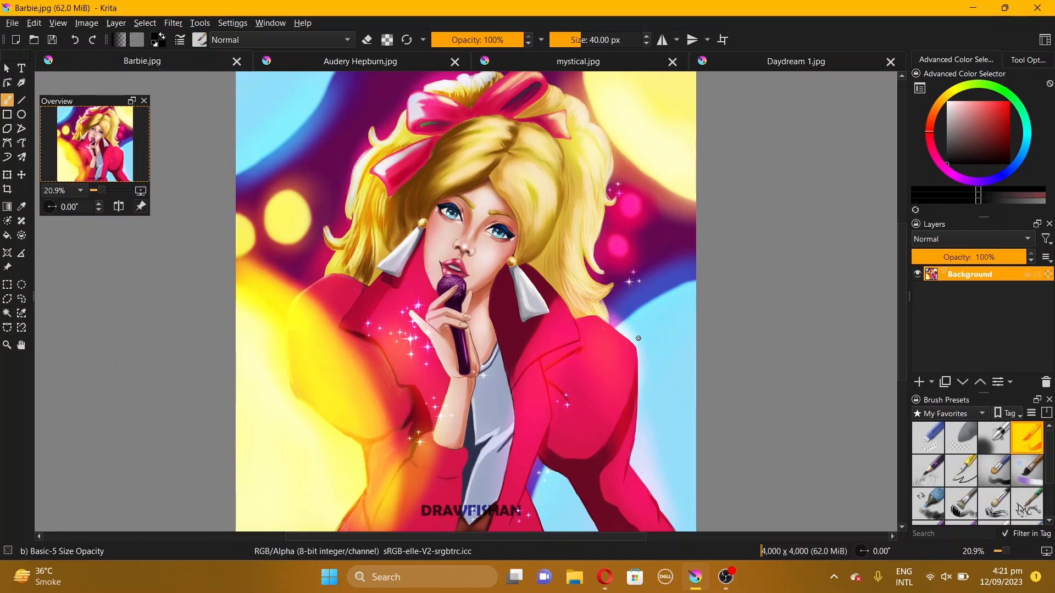
# Scale the Barbie image to 1080 × 1080 pixels with a resolution of 72 pixels per inch
pyautogui.click(84, 25)
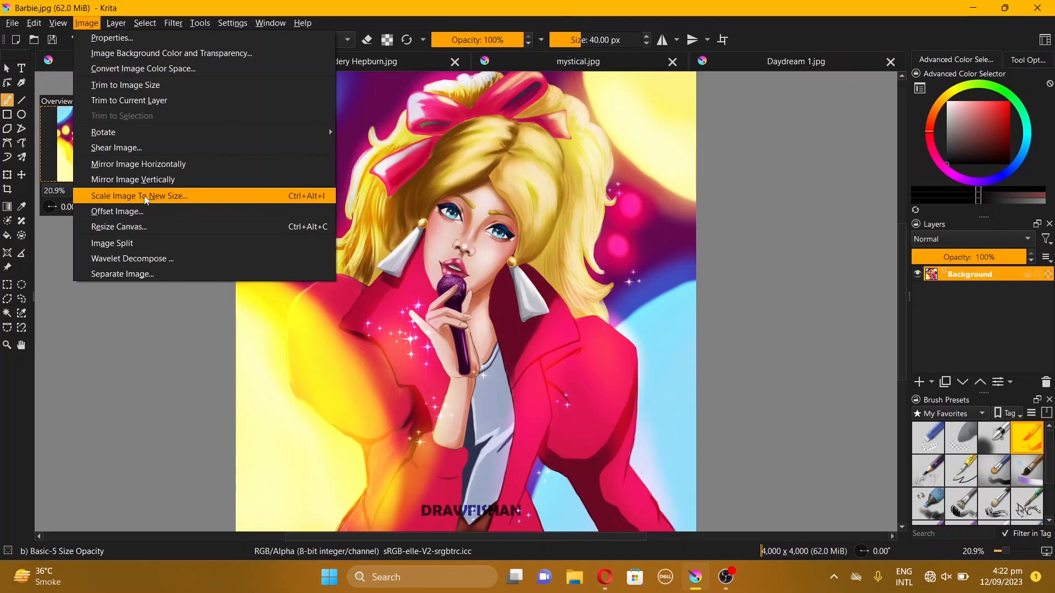
pyautogui.click(180, 195)
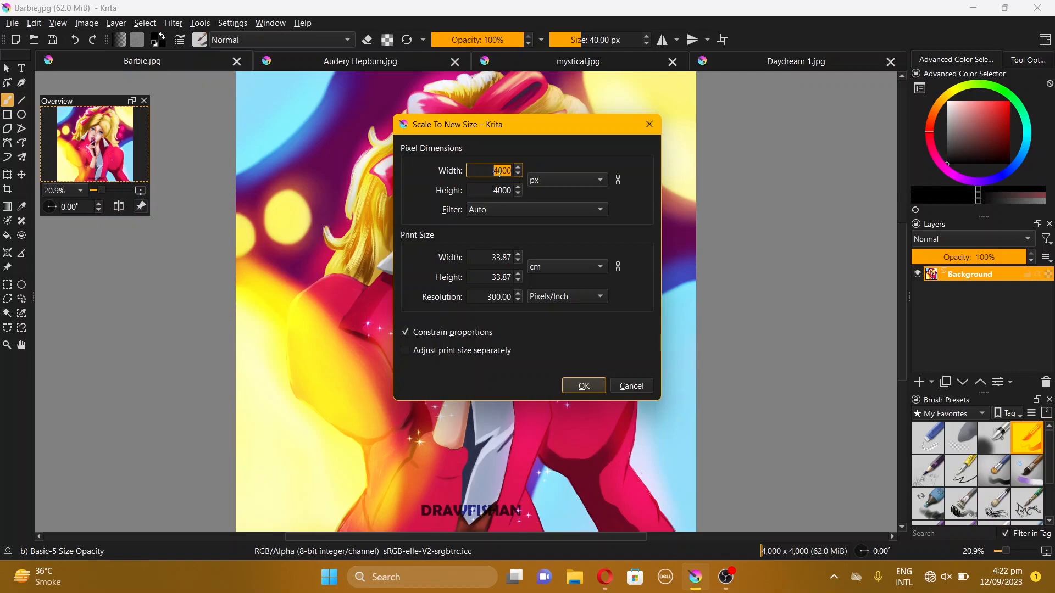
pyautogui.write('1080')
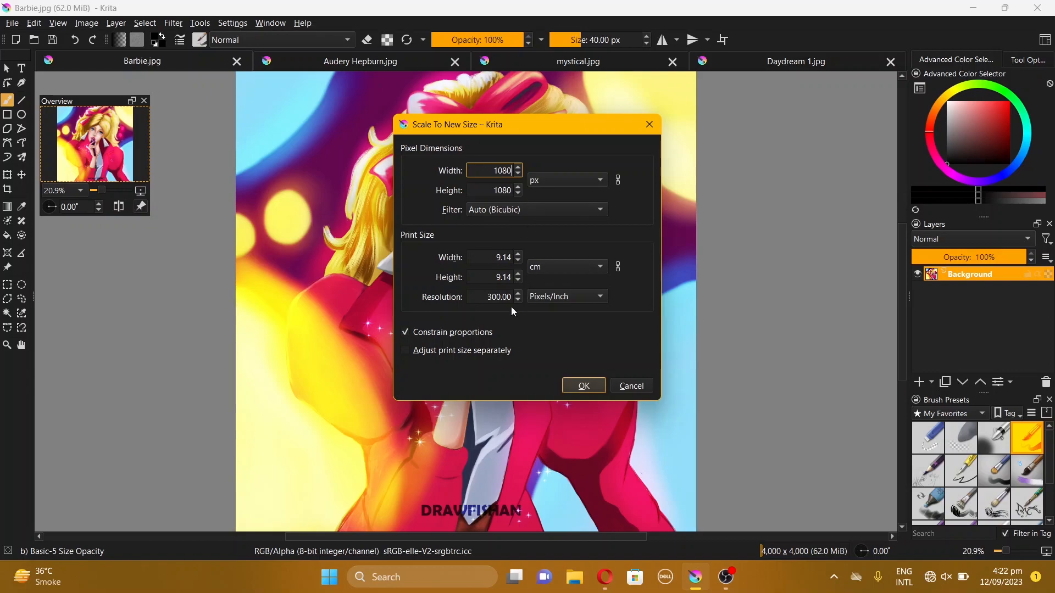
pyautogui.click(498, 296)
pyautogui.doubleClick(498, 296)
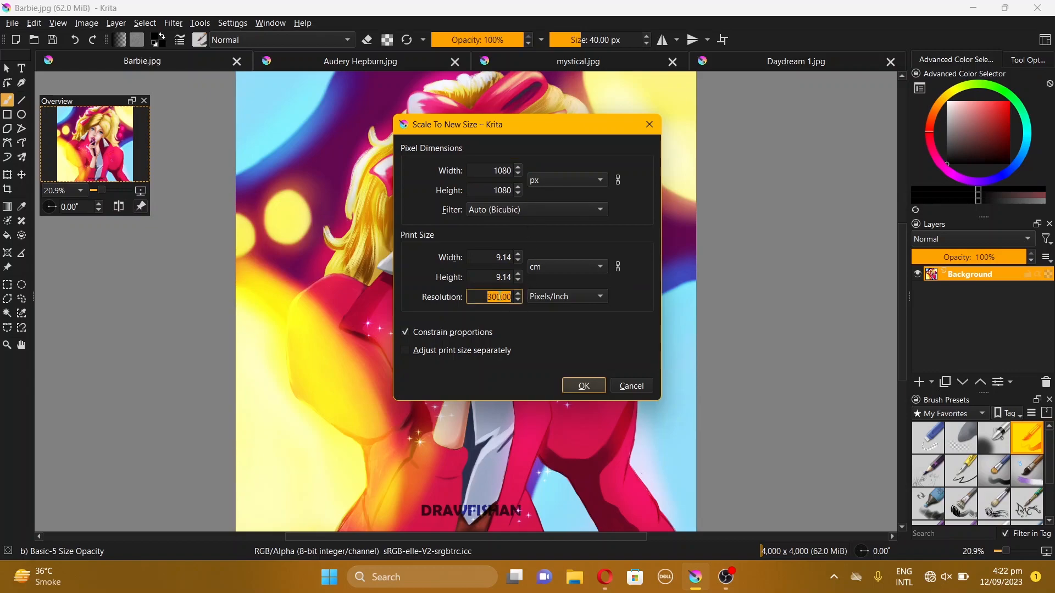
pyautogui.write('72')
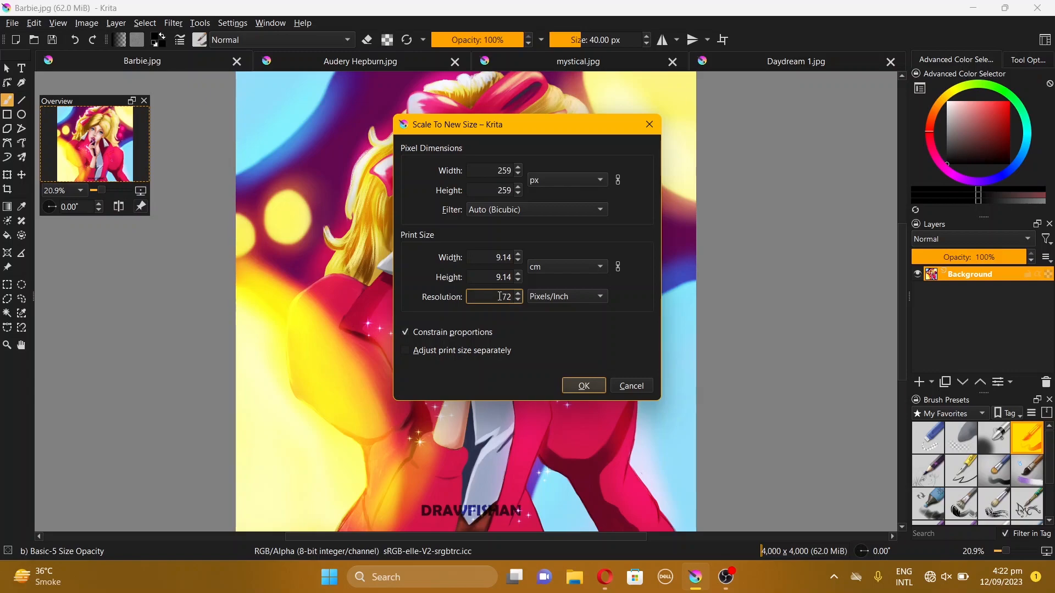
pyautogui.doubleClick(501, 191)
pyautogui.write('1080')
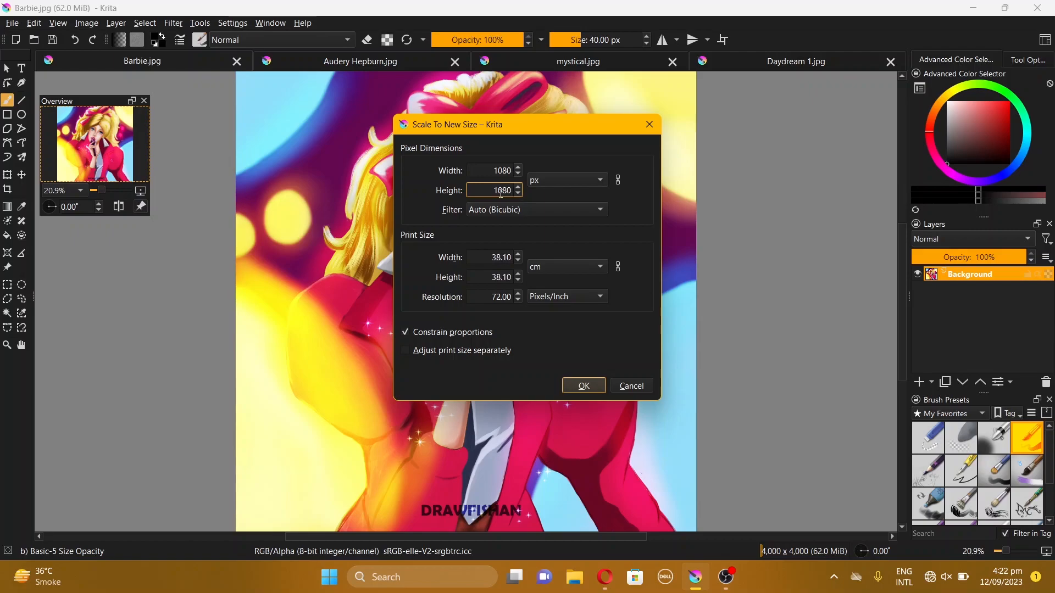
pyautogui.press('Return')
# Add a Sharpen filter layer above the Barbie artwork's background layer
pyautogui.scroll(4, 504, 225)
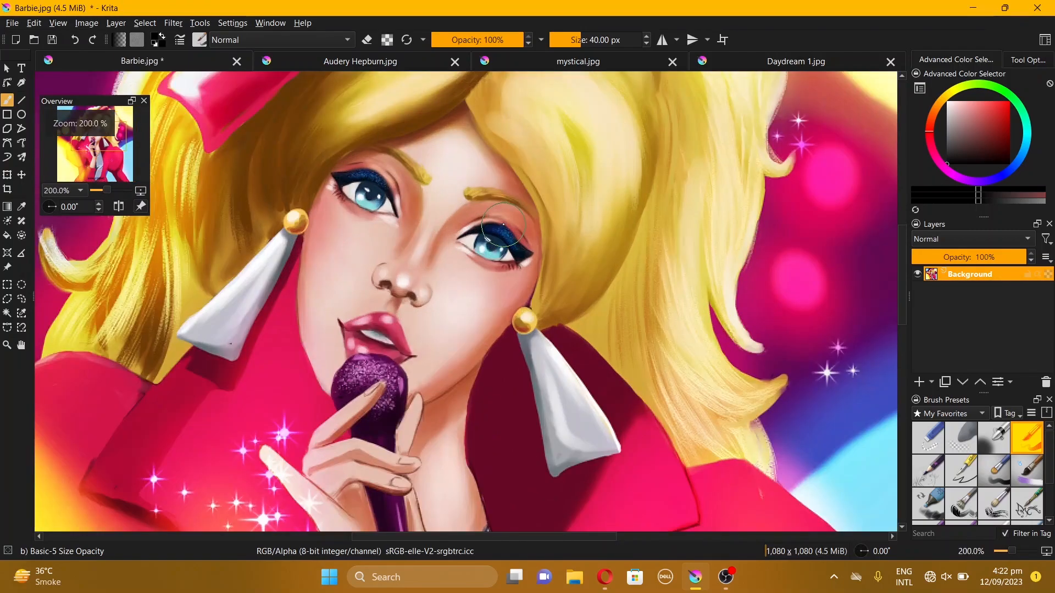
pyautogui.scroll(1, 503, 224)
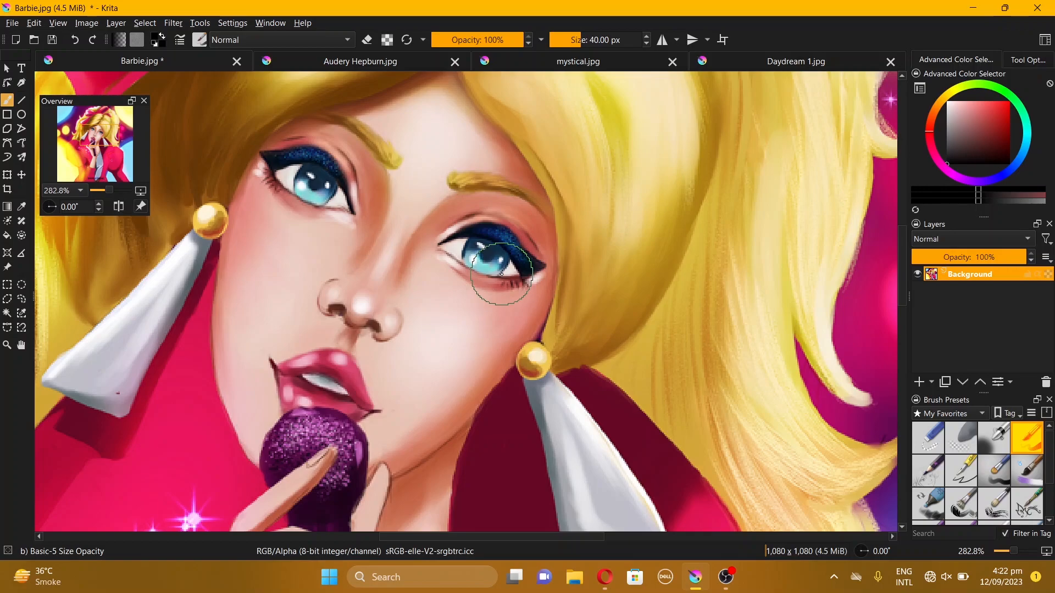
pyautogui.click(984, 551)
pyautogui.click(932, 404)
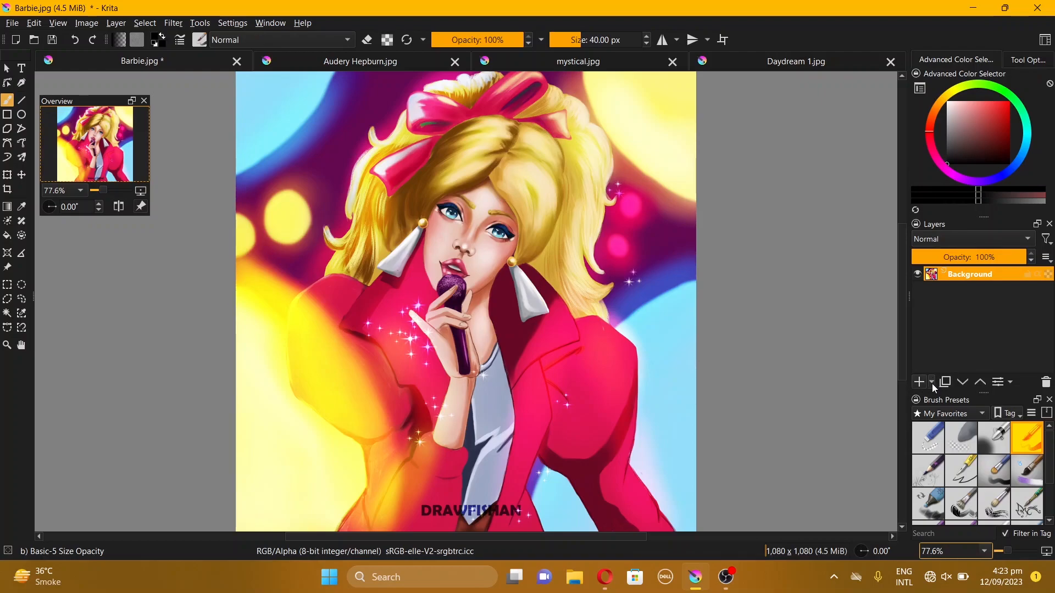
pyautogui.click(933, 382)
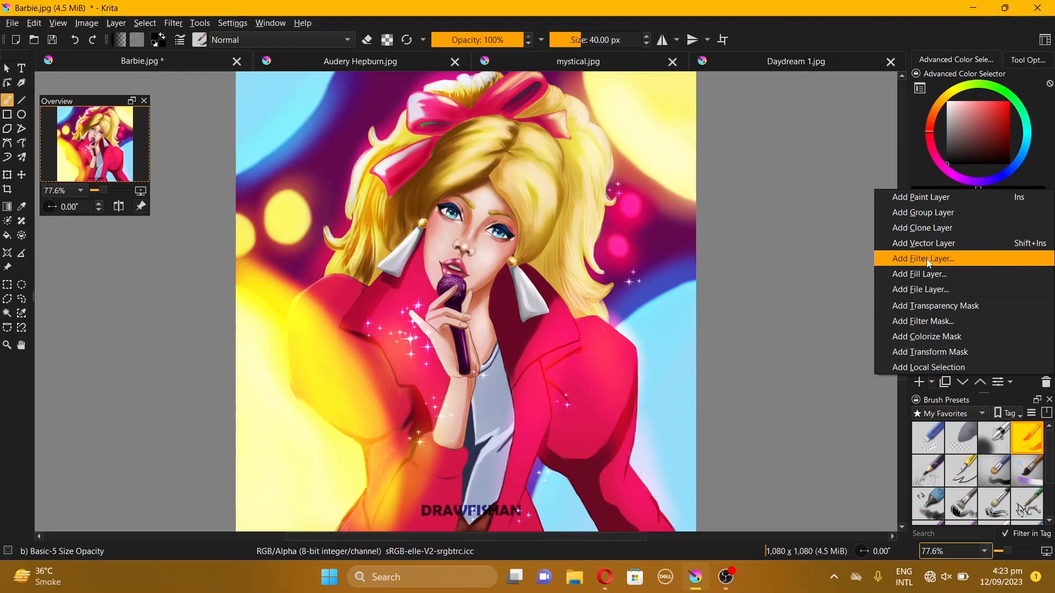
pyautogui.click(946, 260)
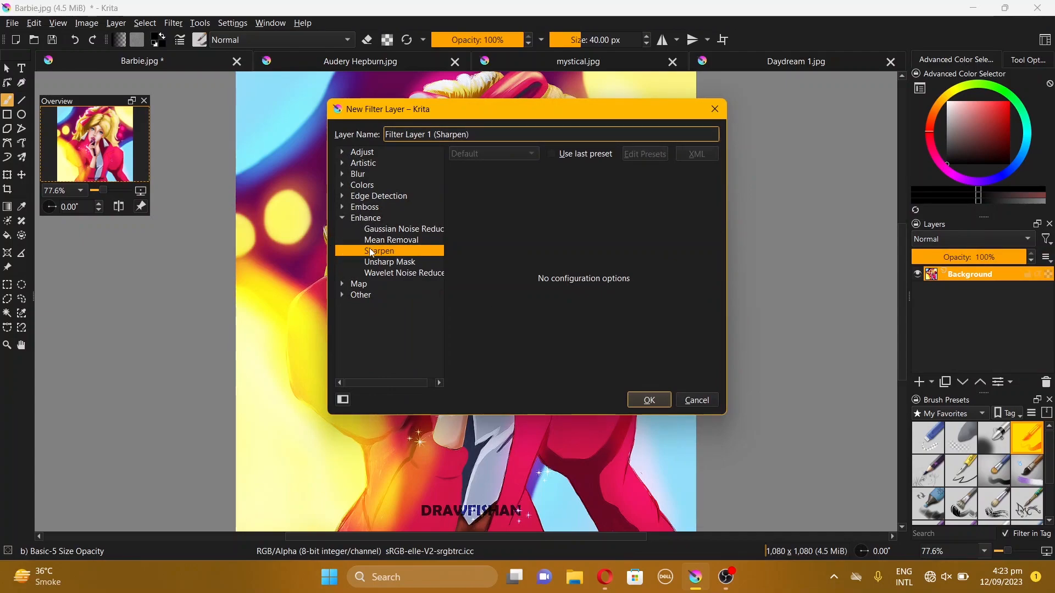
pyautogui.click(646, 402)
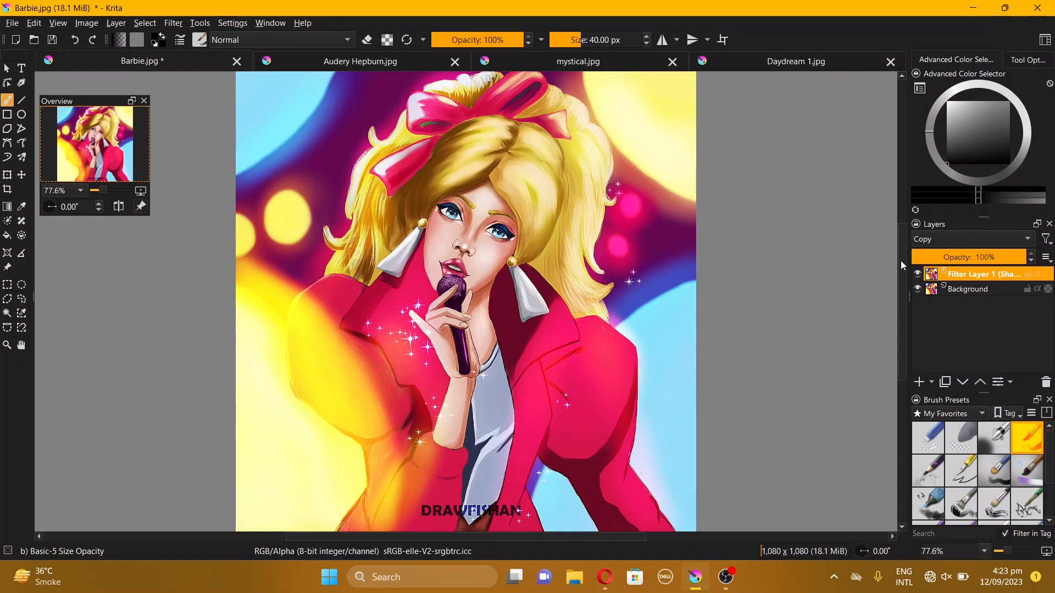
# Toggle the Sharpen filter layer's visibility off and on to compare, and try adjusting its opacity
pyautogui.click(918, 274)
pyautogui.click(918, 274)
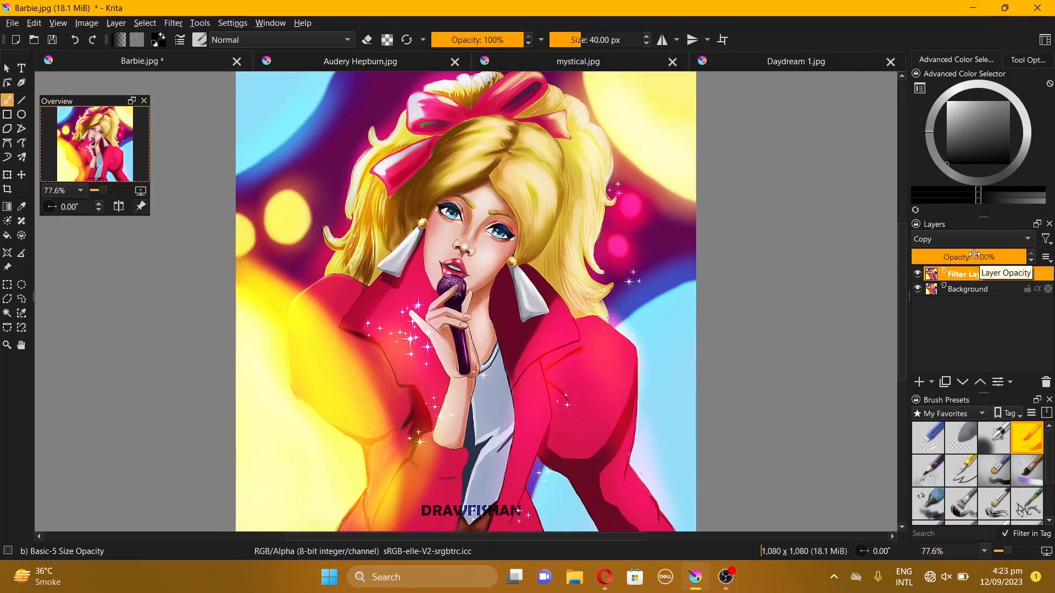
pyautogui.click(974, 256)
pyautogui.moveTo(975, 255); pyautogui.dragTo(969, 255)
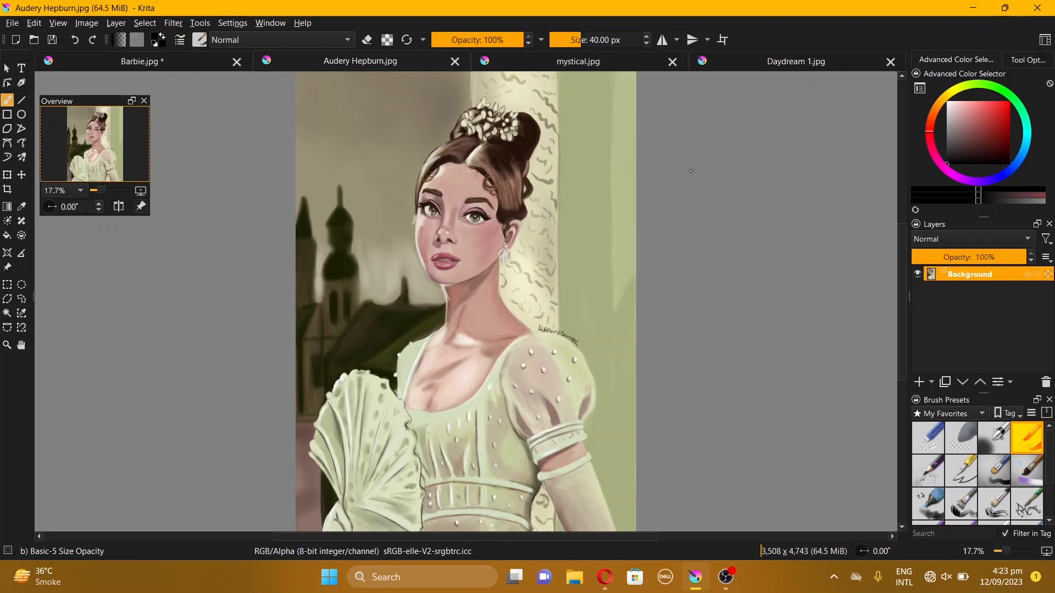
# Scale the Audery Hepburn image to 1200 pixels tall with a resolution of 72 pixels per inch
pyautogui.click(86, 22)
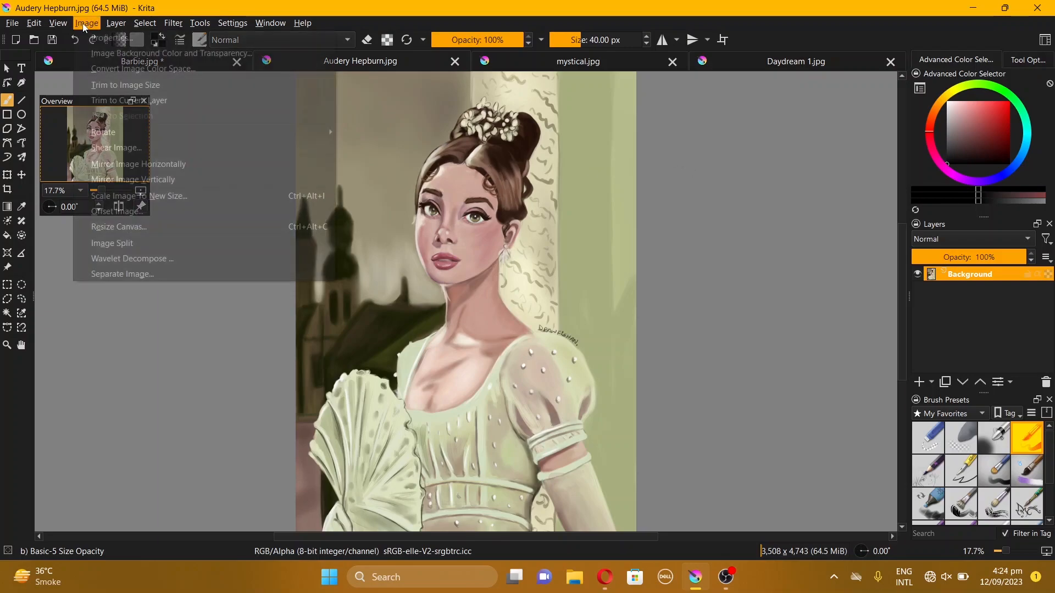
pyautogui.click(121, 196)
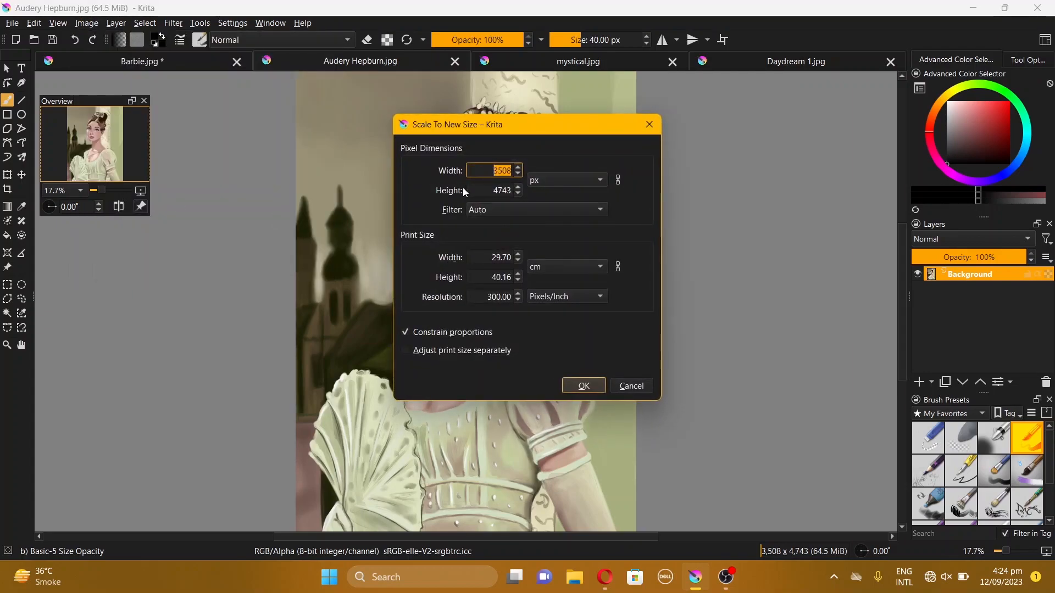
pyautogui.doubleClick(510, 189)
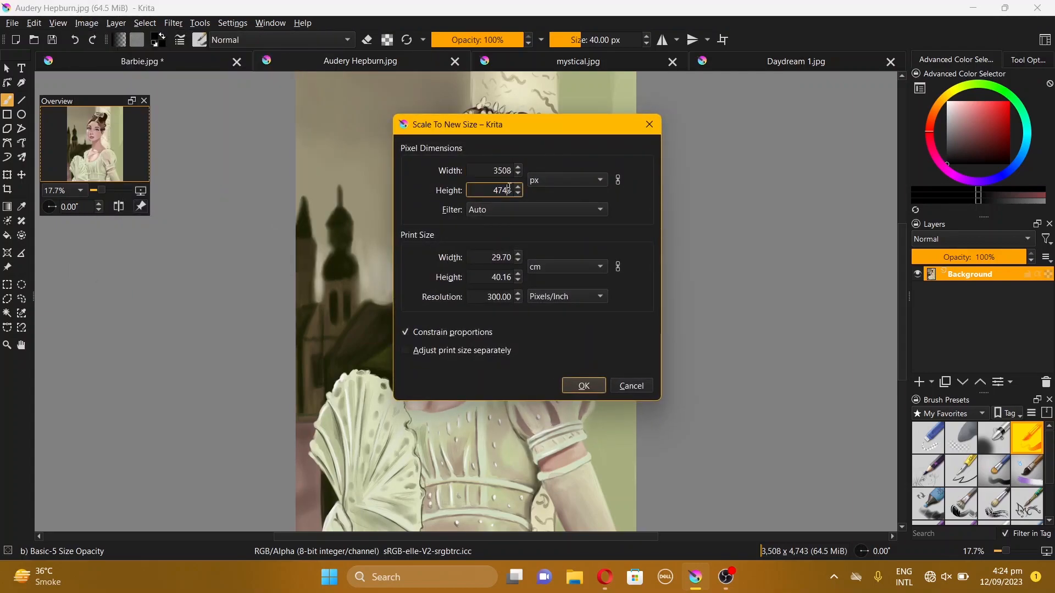
pyautogui.write('1200')
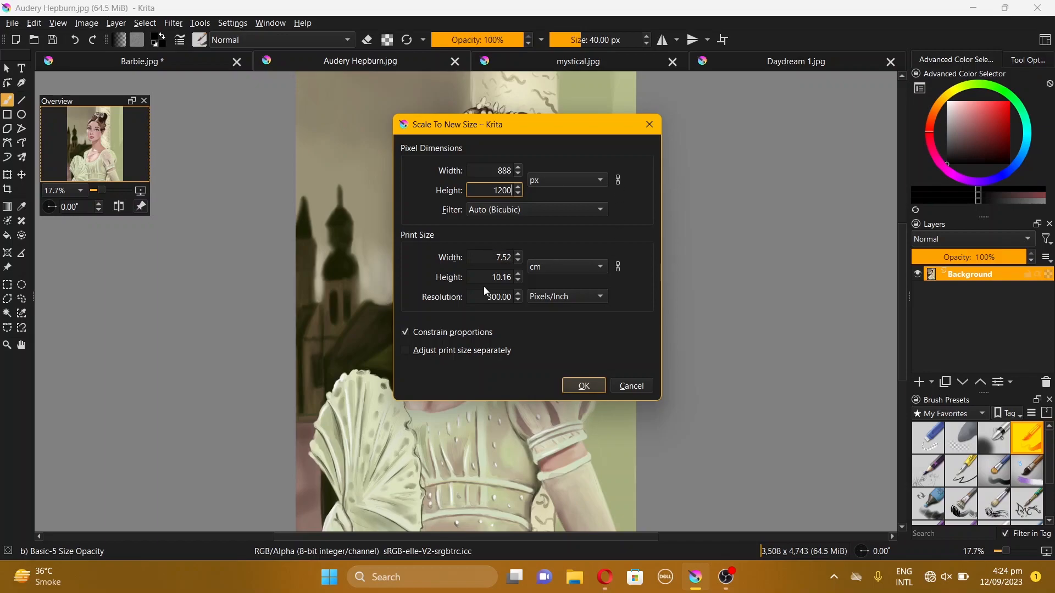
pyautogui.doubleClick(496, 298)
pyautogui.write('72')
pyautogui.doubleClick(504, 191)
pyautogui.write('1200')
pyautogui.click(583, 385)
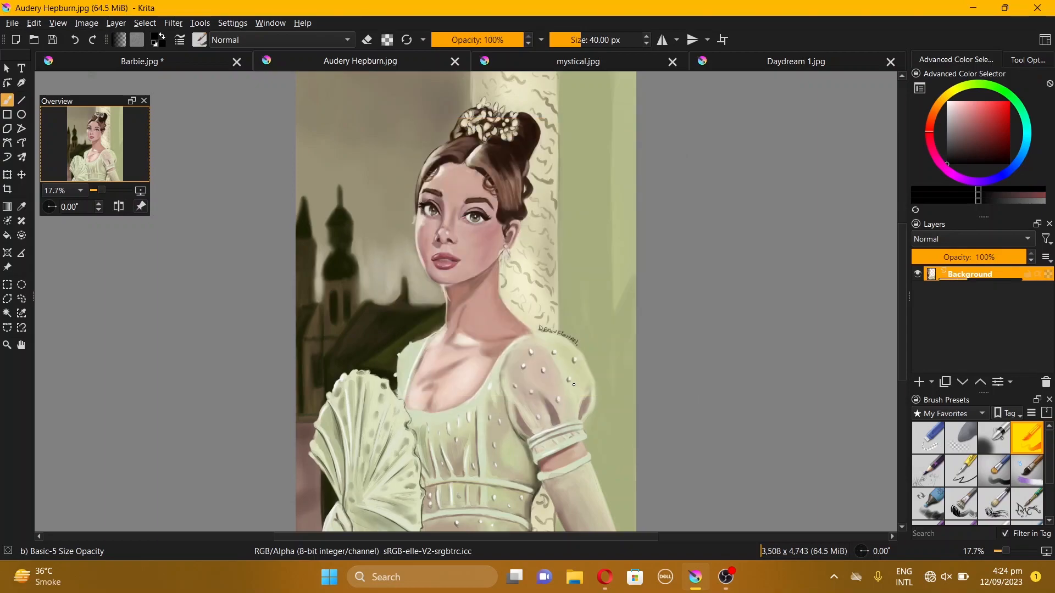
# Switch to the mystical image and scale it to 1200 pixels wide at 72 pixels per inch
pyautogui.hotkey('ctrl', 'Tab')
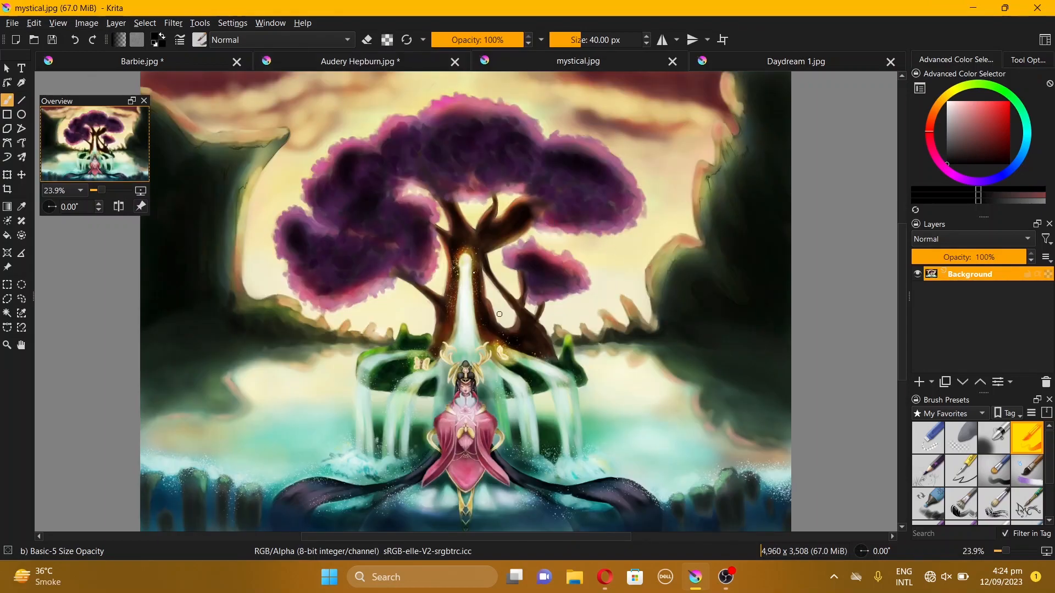
pyautogui.click(85, 24)
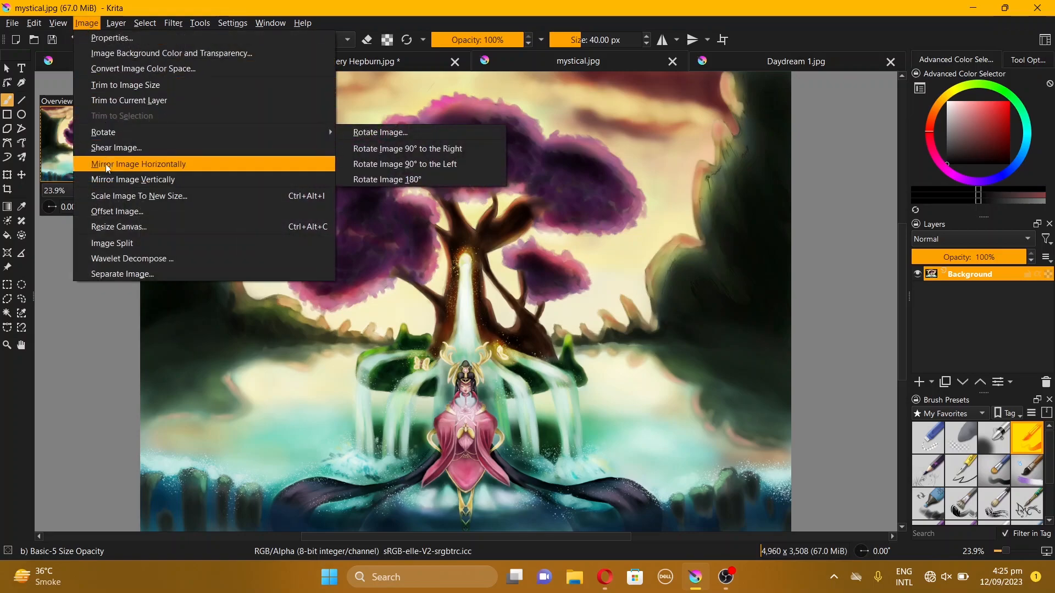
pyautogui.click(170, 195)
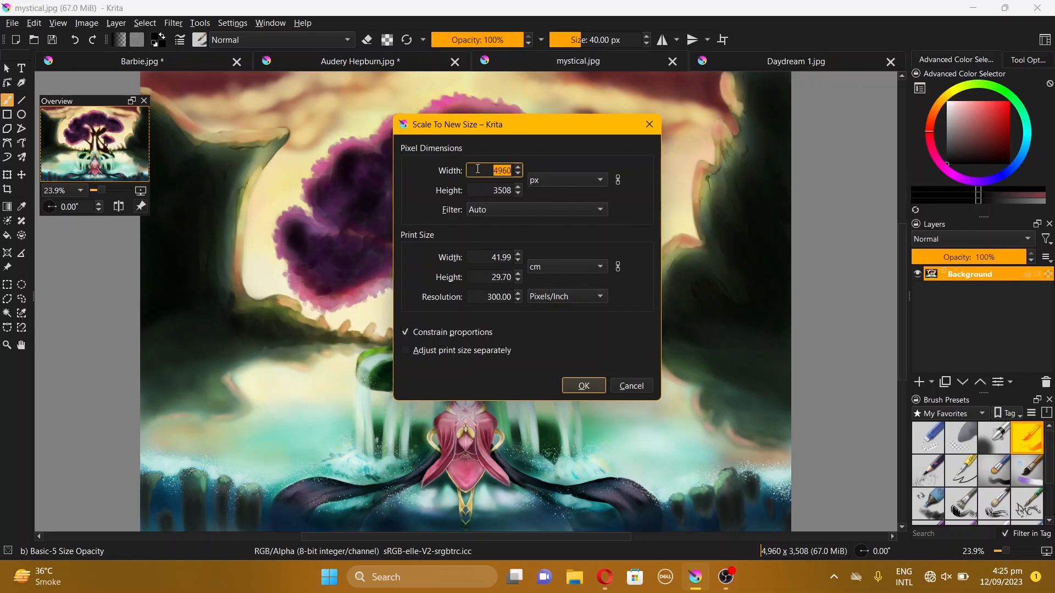
pyautogui.write('1200')
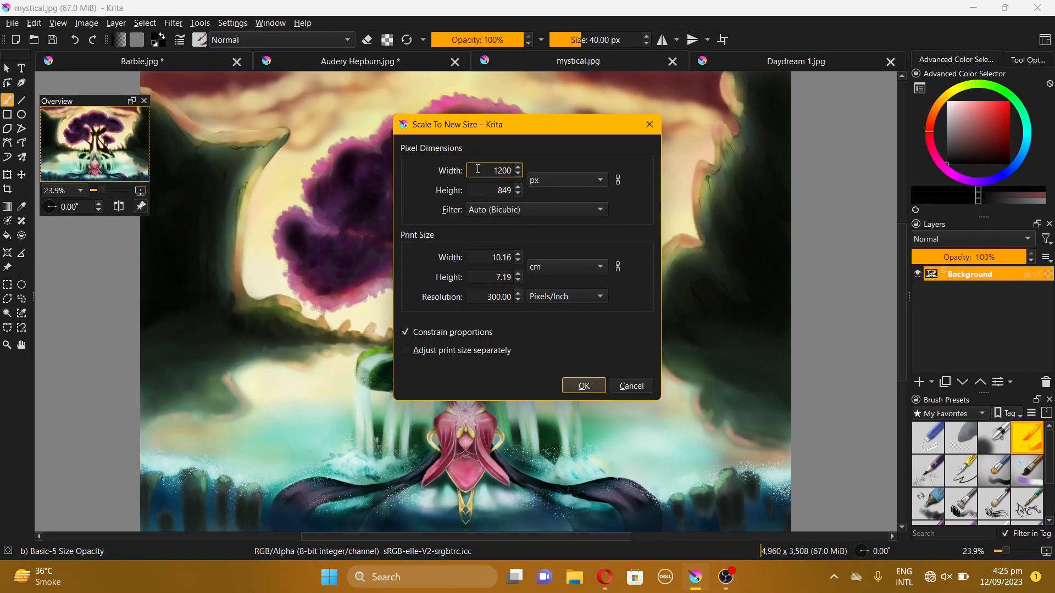
pyautogui.click(494, 298)
pyautogui.write('72')
pyautogui.click(495, 171)
pyautogui.write('1200')
pyautogui.click(581, 388)
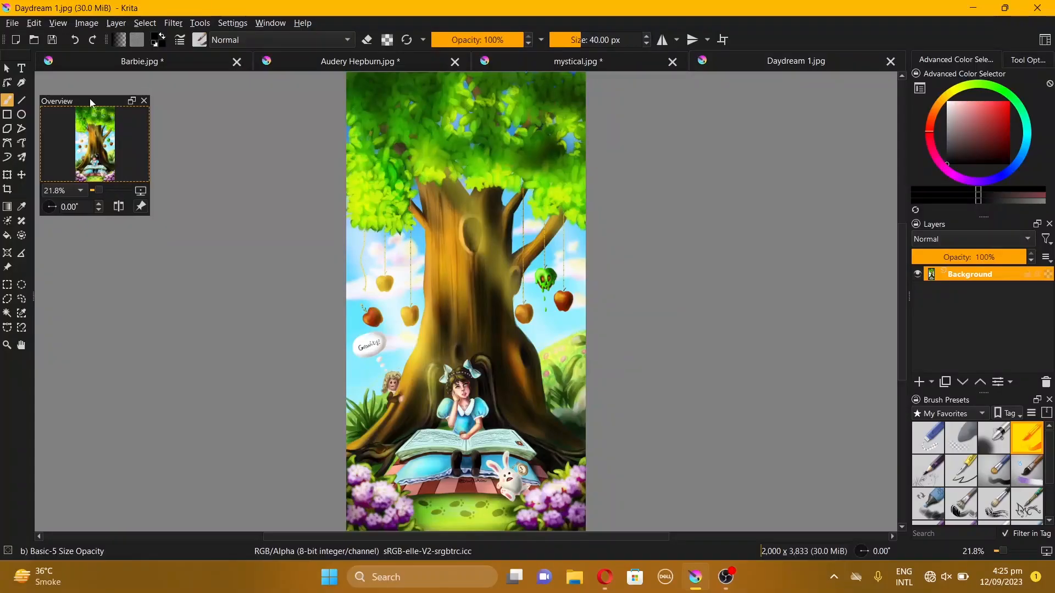
# Create a new 1080 × 1080 pixel document, also lowering its resolution
pyautogui.click(12, 23)
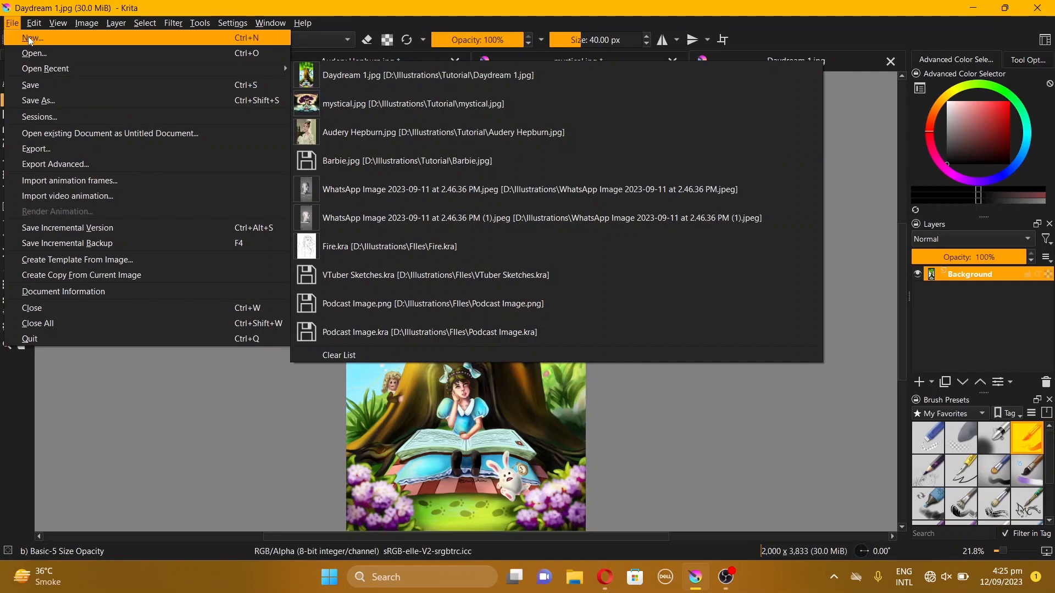
pyautogui.click(31, 38)
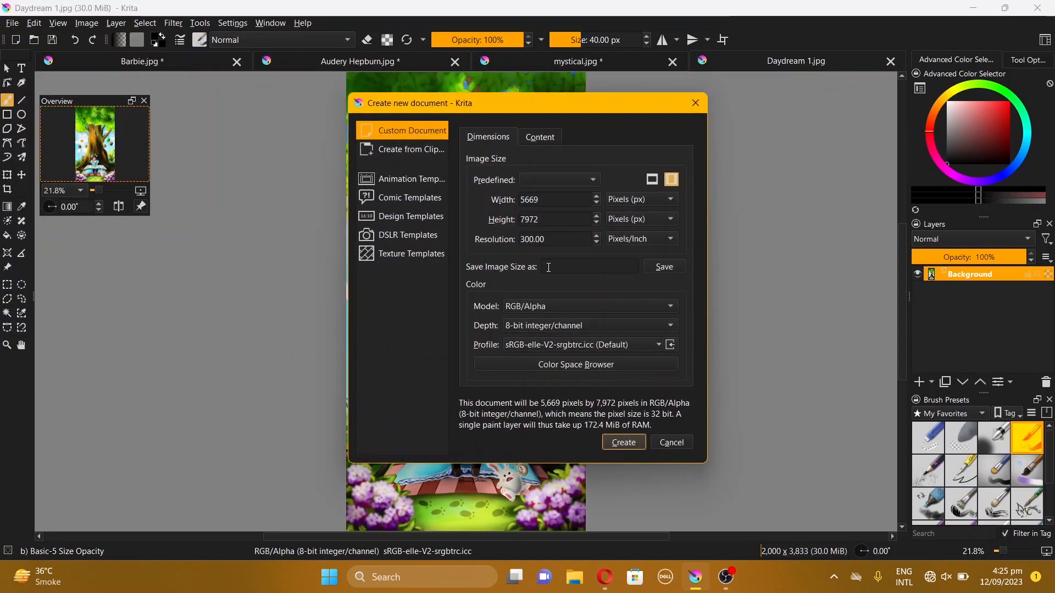
pyautogui.click(529, 199)
pyautogui.doubleClick(530, 199)
pyautogui.write('1080')
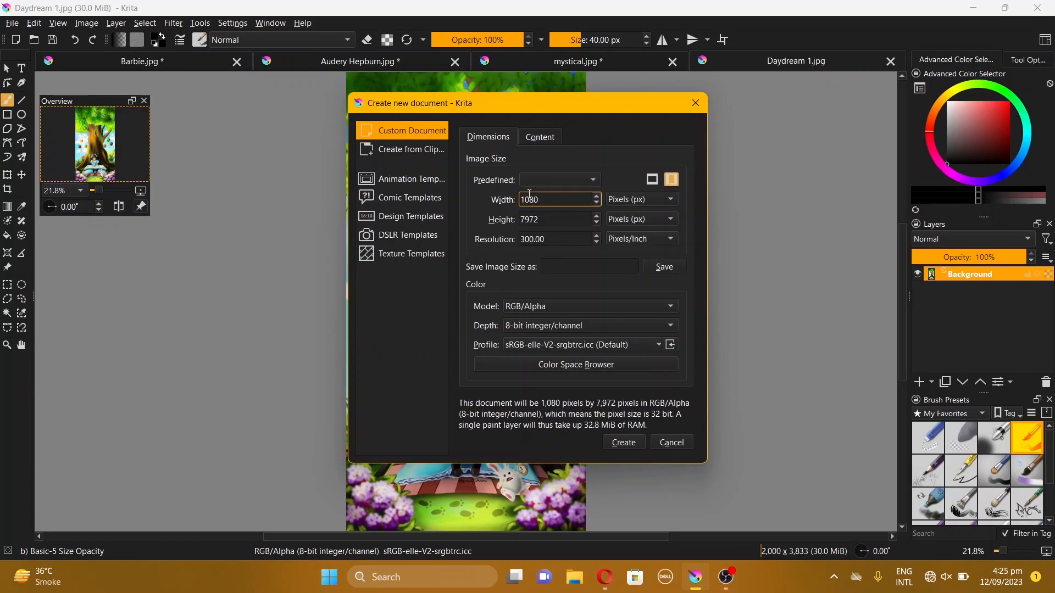
pyautogui.click(531, 219)
pyautogui.doubleClick(531, 220)
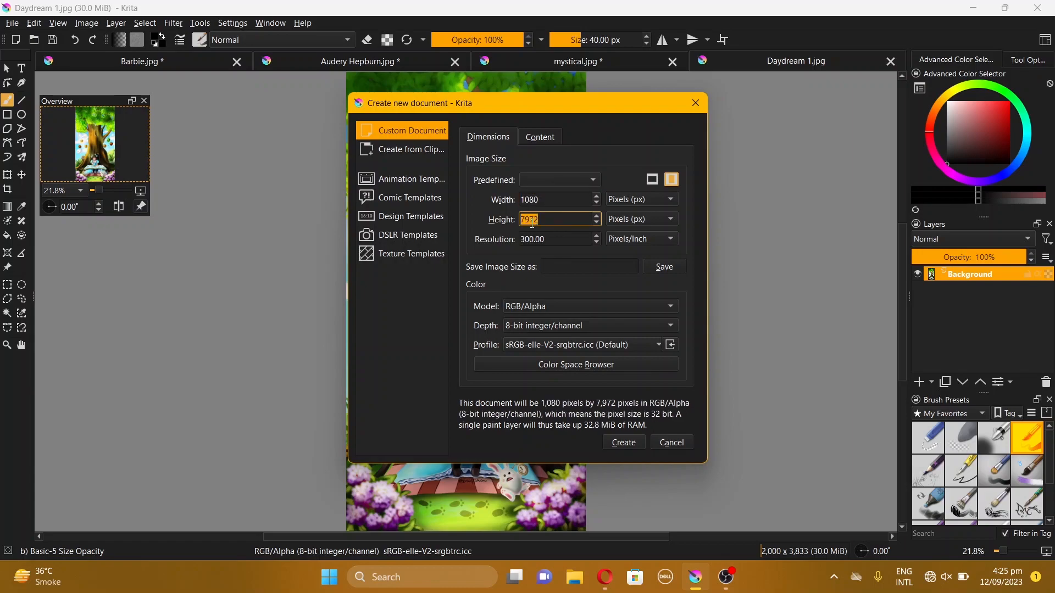
pyautogui.write('1080')
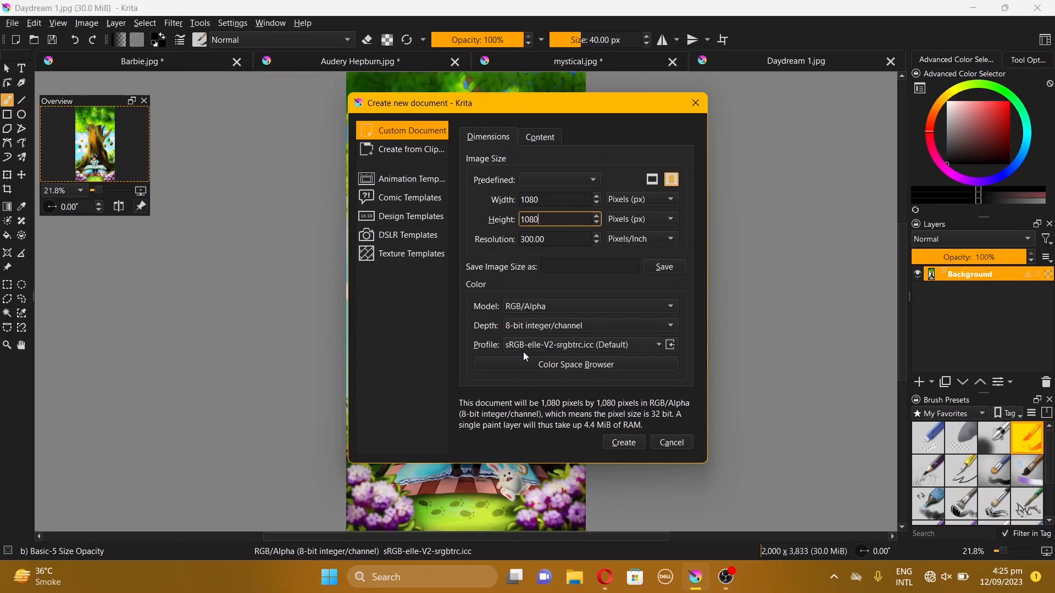
pyautogui.doubleClick(531, 240)
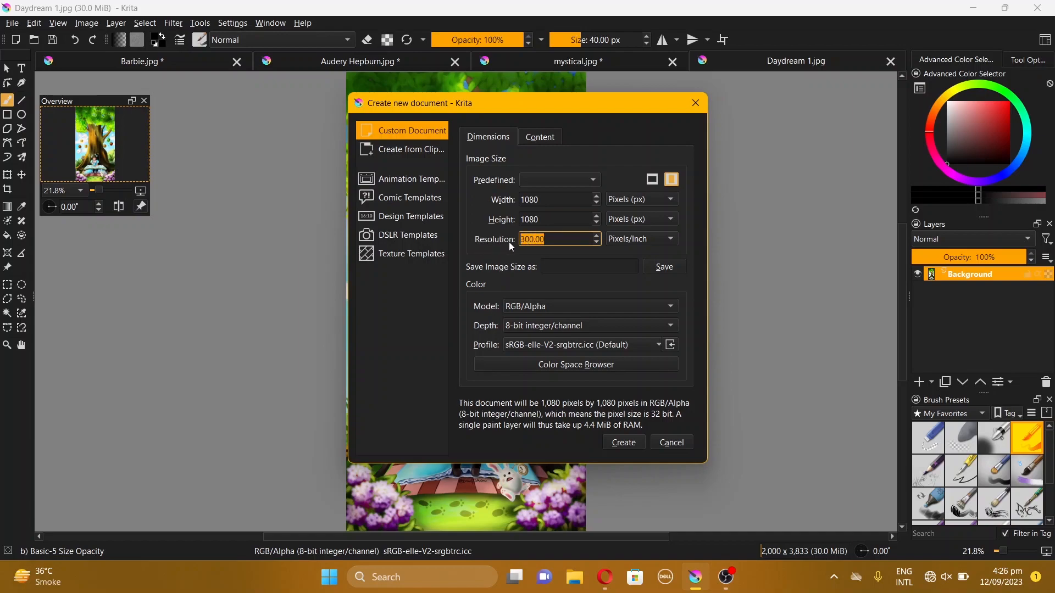
pyautogui.write('72')
pyautogui.click(622, 444)
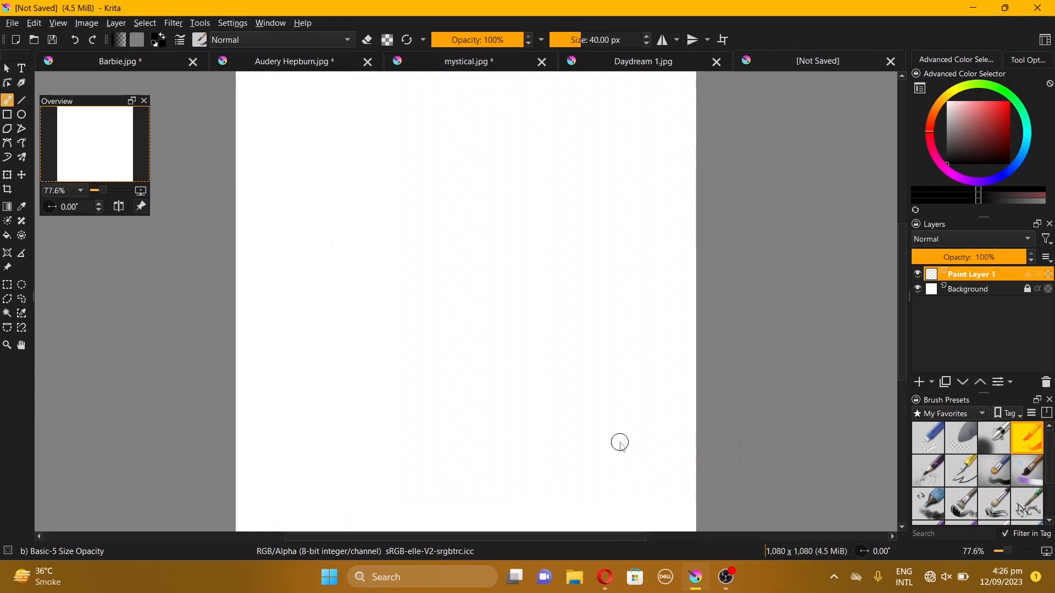
# Paste the copied Daydream 1 artwork into the new square document
pyautogui.hotkey('ctrl', 'shift', 'Tab')
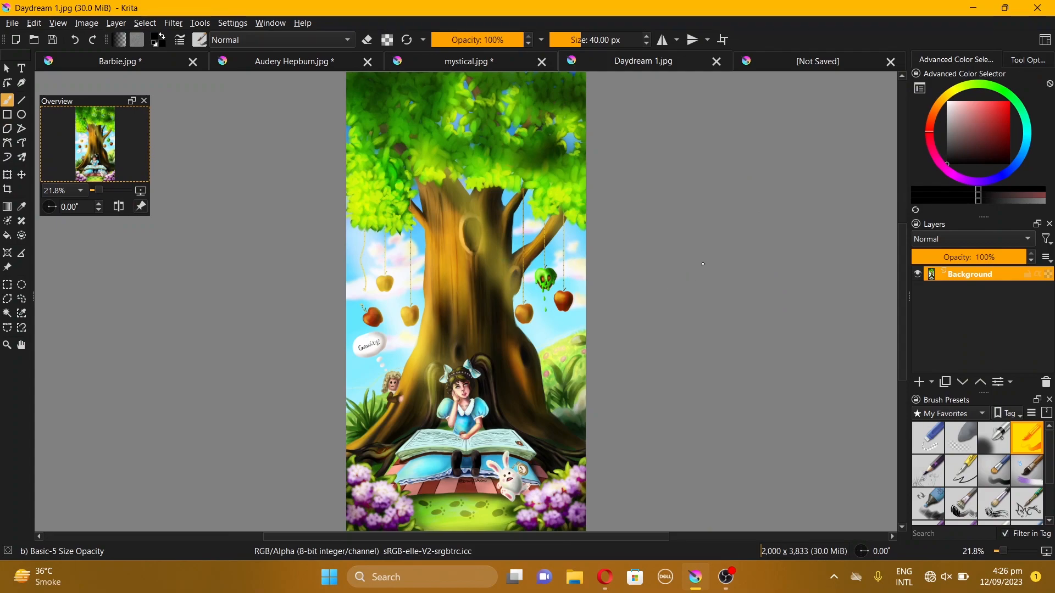
pyautogui.click(804, 62)
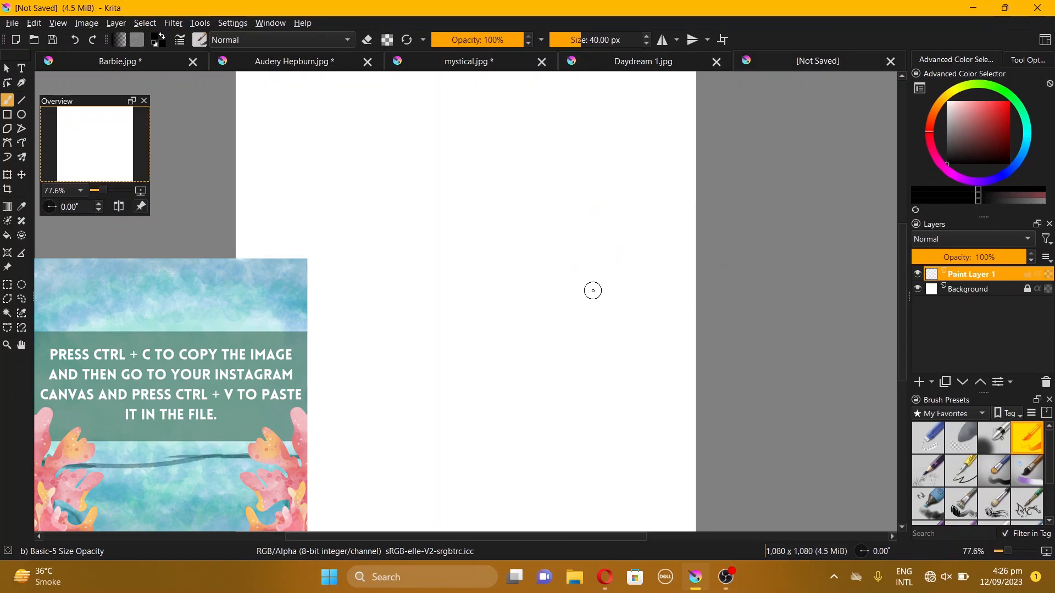
pyautogui.hotkey('ctrl', 'v')
pyautogui.hotkey('ctrl', 'v')
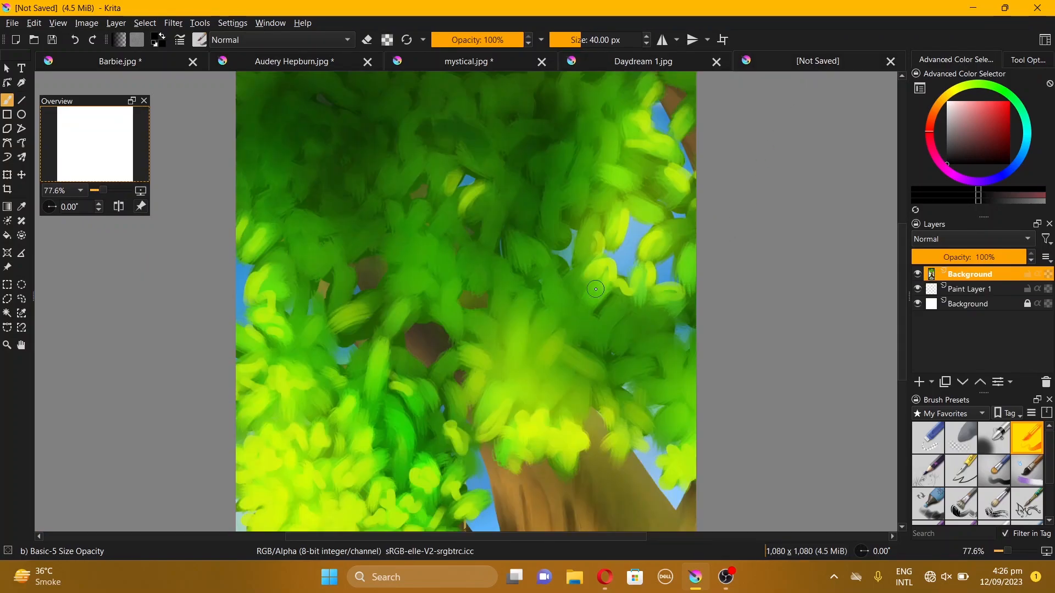
pyautogui.scroll(-4, 596, 289)
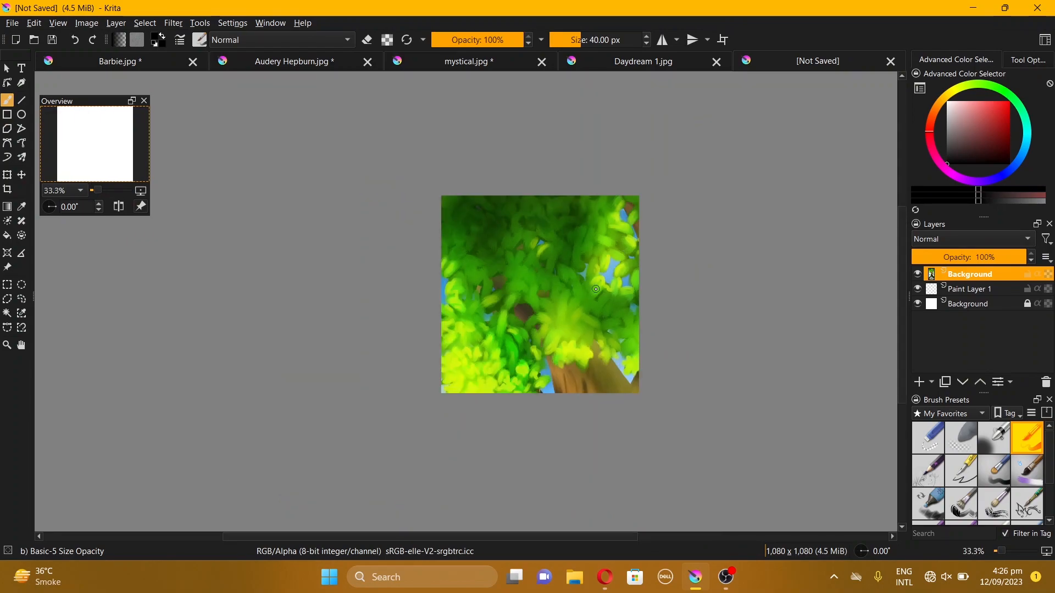
# Move the pasted artwork and scale it down until its full width fits the square canvas
pyautogui.moveTo(617, 306); pyautogui.dragTo(511, 268)
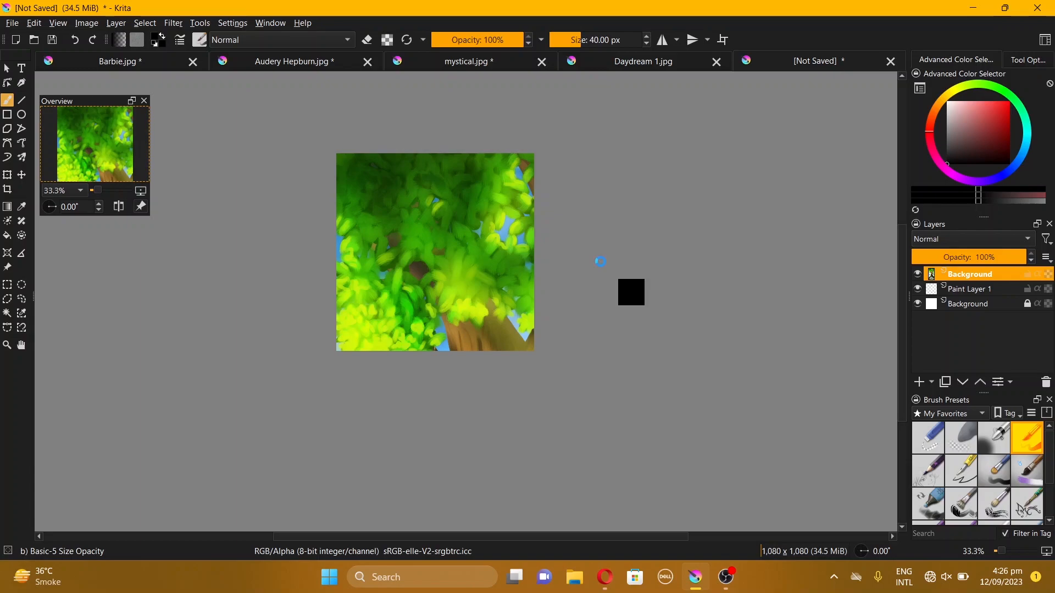
pyautogui.hotkey('ctrl', 't')
pyautogui.scroll(-4, 614, 248)
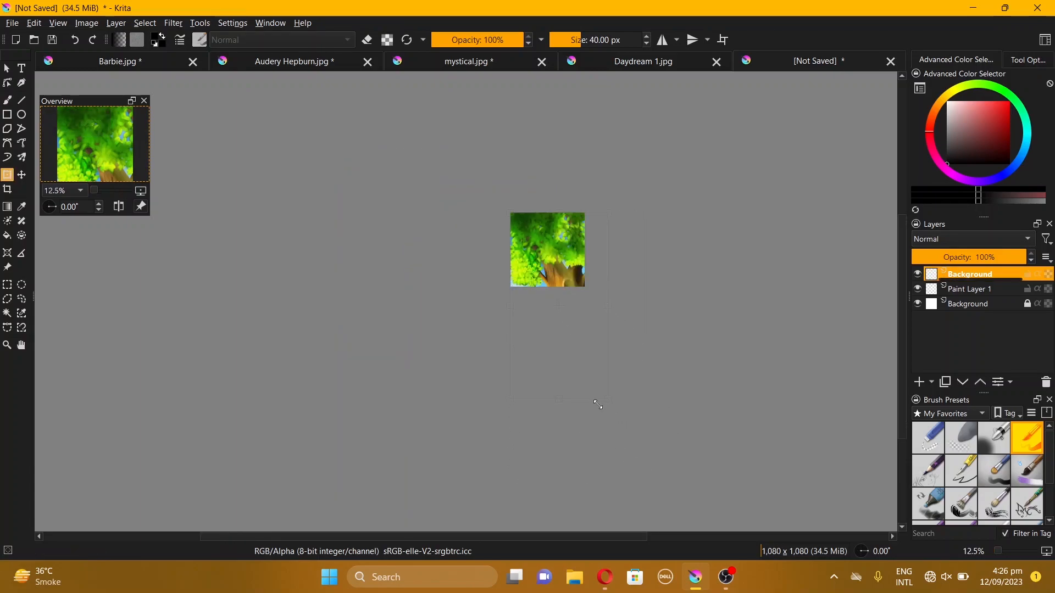
pyautogui.scroll(2, 601, 416)
pyautogui.scroll(1, 601, 416)
pyautogui.moveTo(580, 310); pyautogui.dragTo(579, 207)
pyautogui.scroll(1, 561, 192)
pyautogui.scroll(-1, 565, 308)
pyautogui.moveTo(565, 275); pyautogui.dragTo(568, 218)
pyautogui.press('Return')
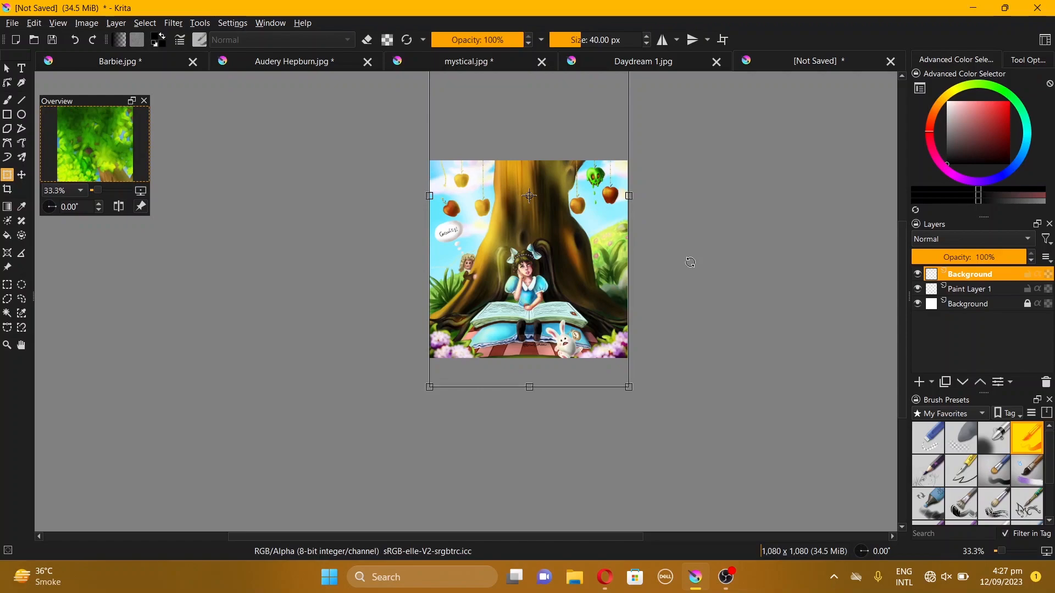
# Add a Sharpen filter layer above the artwork and lower its opacity to 49%
pyautogui.click(931, 380)
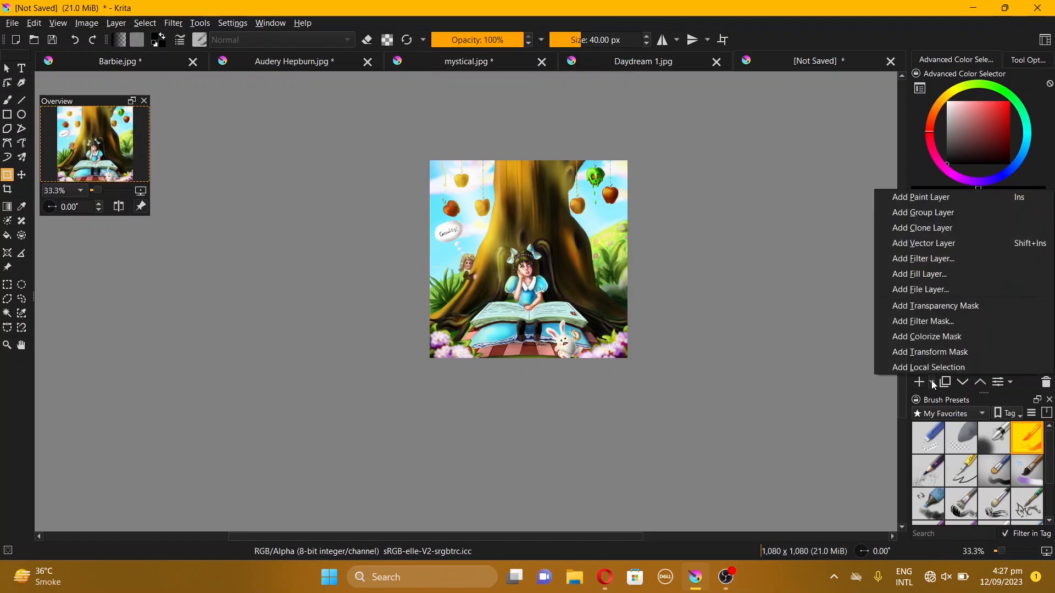
pyautogui.click(926, 259)
pyautogui.click(633, 396)
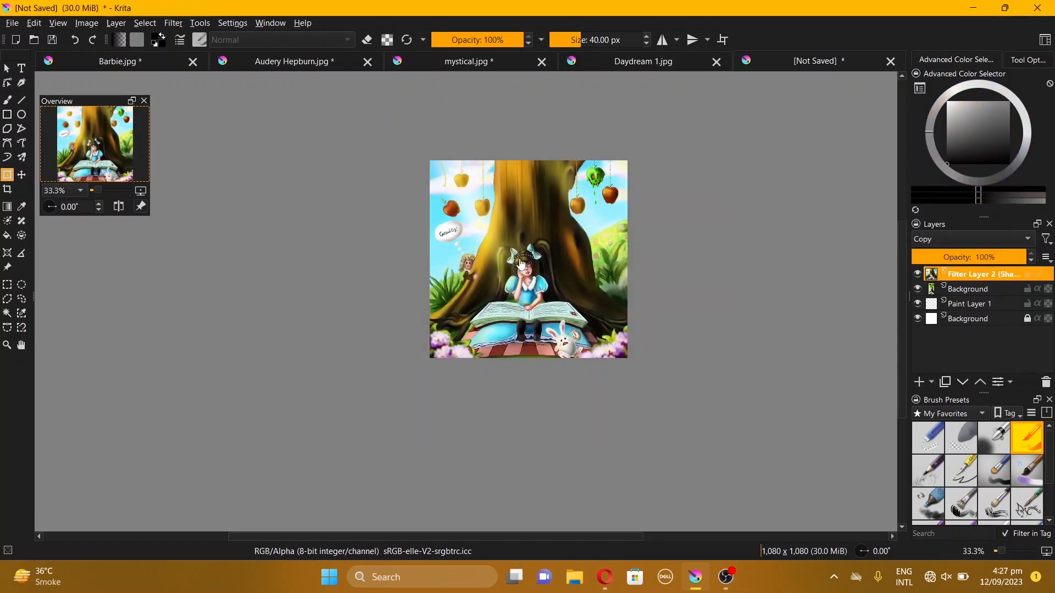
pyautogui.scroll(1, 521, 266)
pyautogui.click(968, 257)
# Save the square composition as a JPEG image named Im 1
pyautogui.hotkey('ctrl', 's')
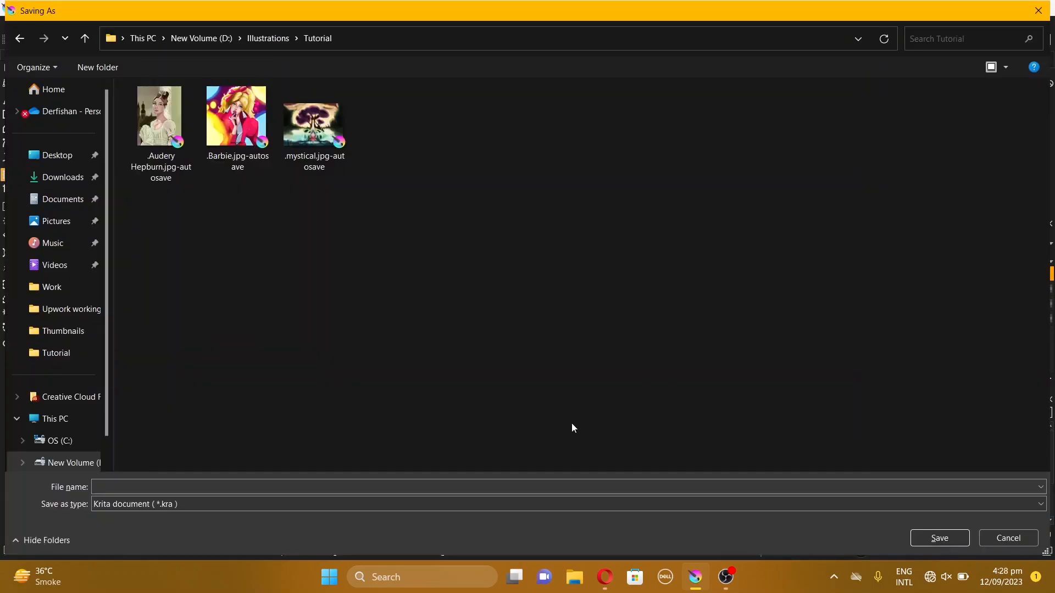
pyautogui.click(267, 488)
pyautogui.write('Im 1')
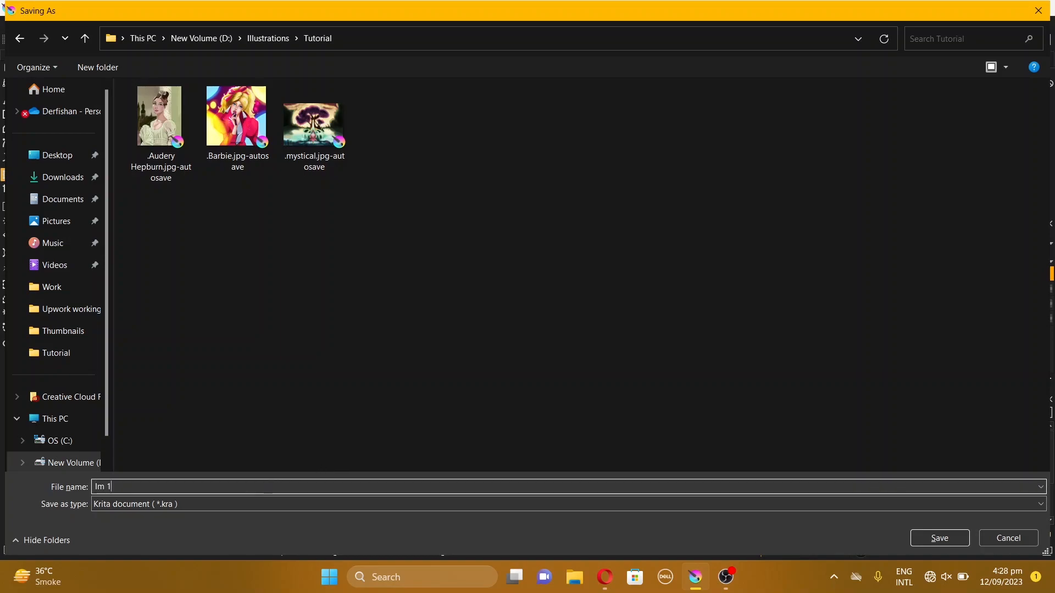
pyautogui.click(165, 515)
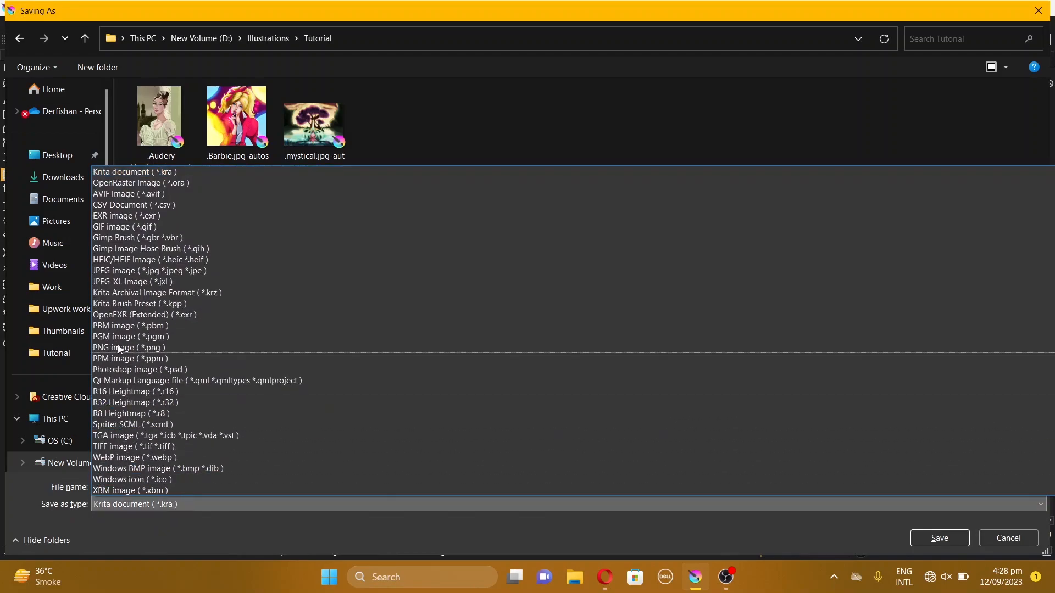
pyautogui.click(115, 271)
pyautogui.click(939, 538)
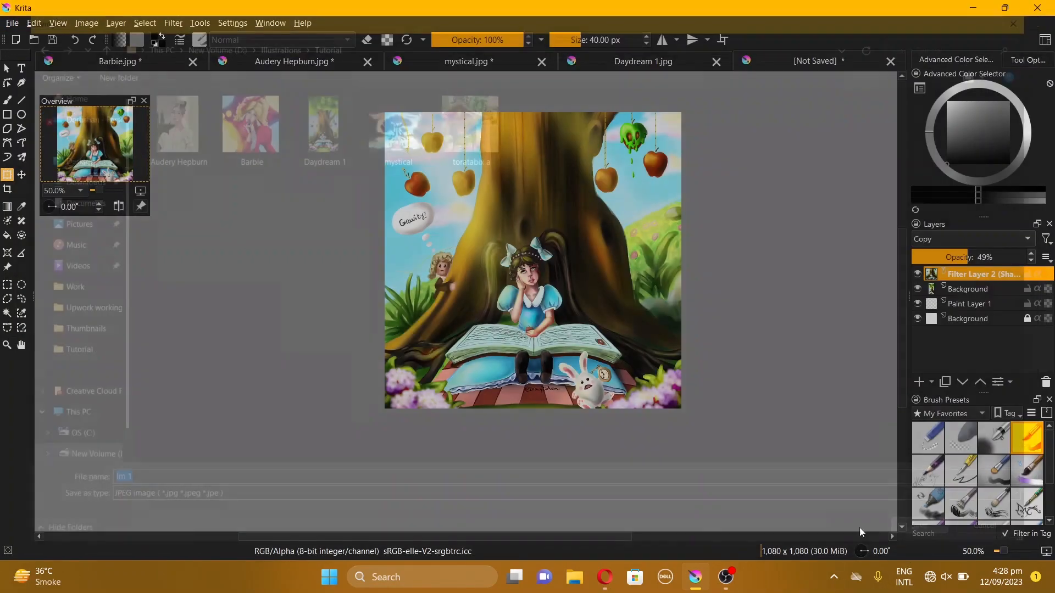
pyautogui.click(611, 416)
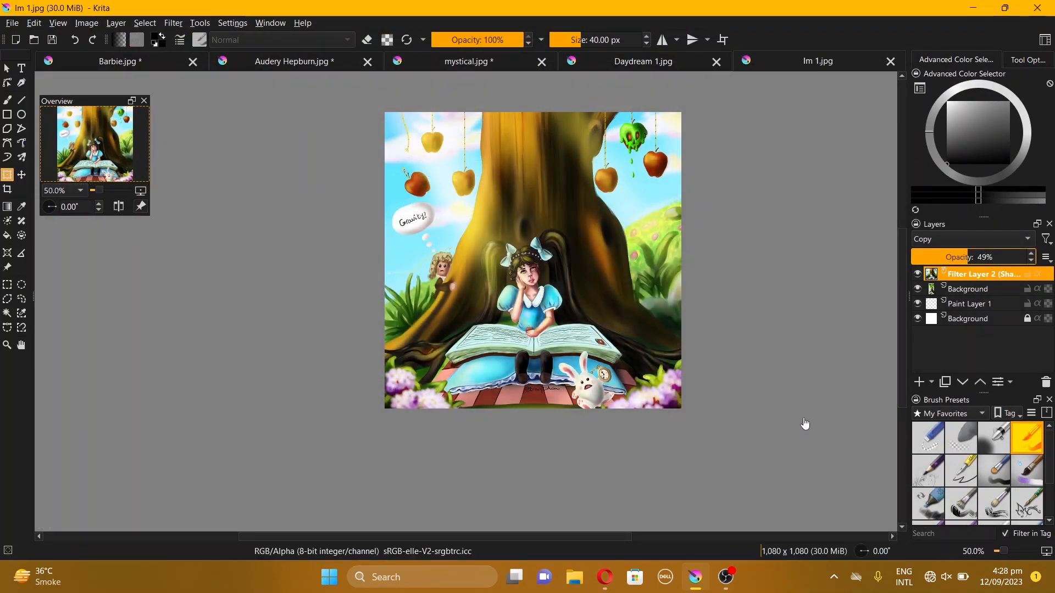
# Apply a Blur filter with a radius of 19 to the artwork layer
pyautogui.click(976, 292)
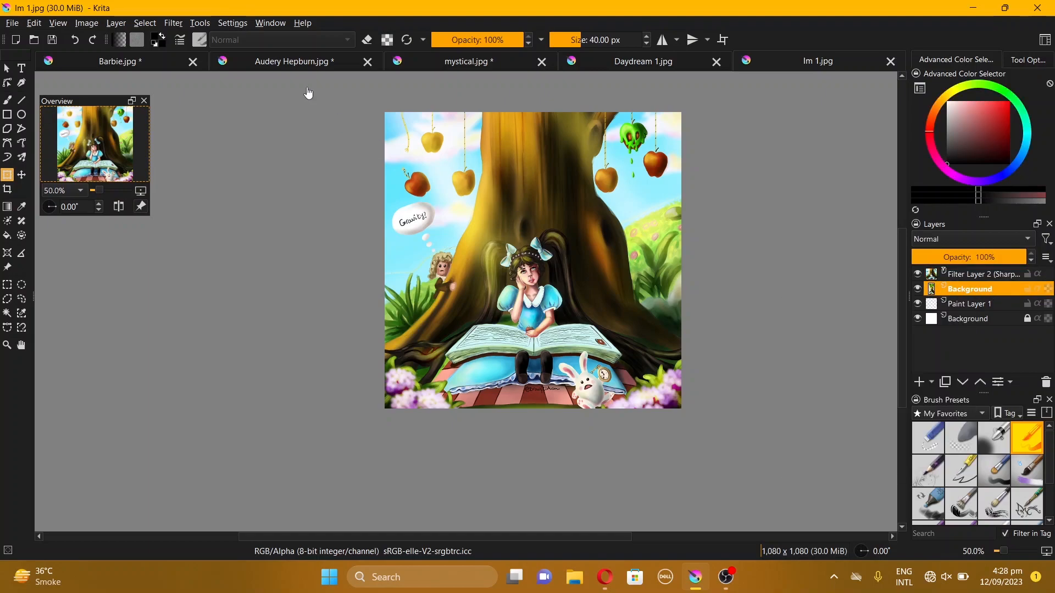
pyautogui.click(168, 24)
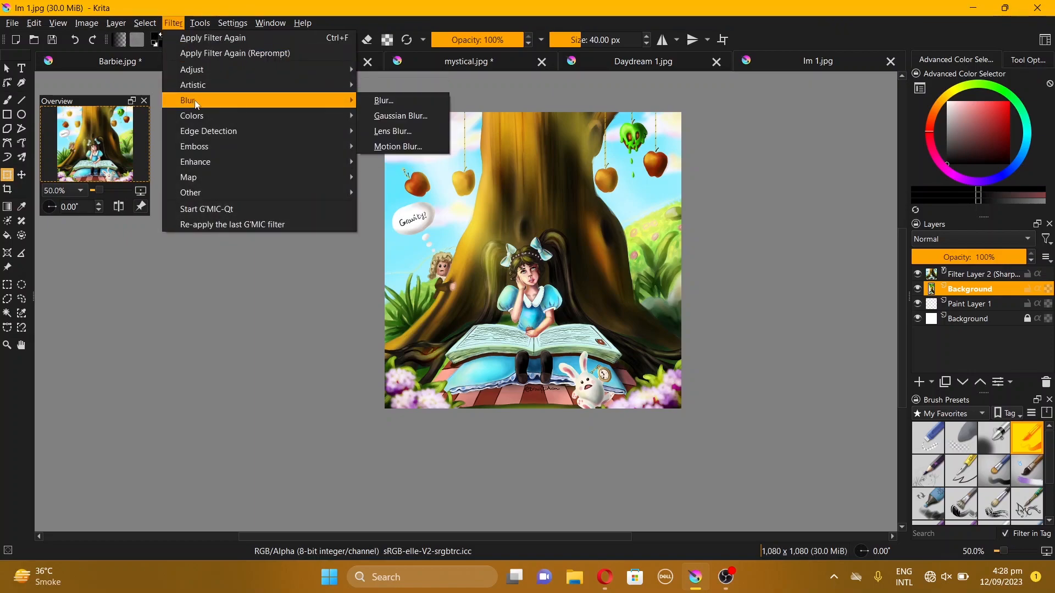
pyautogui.moveTo(311, 105)
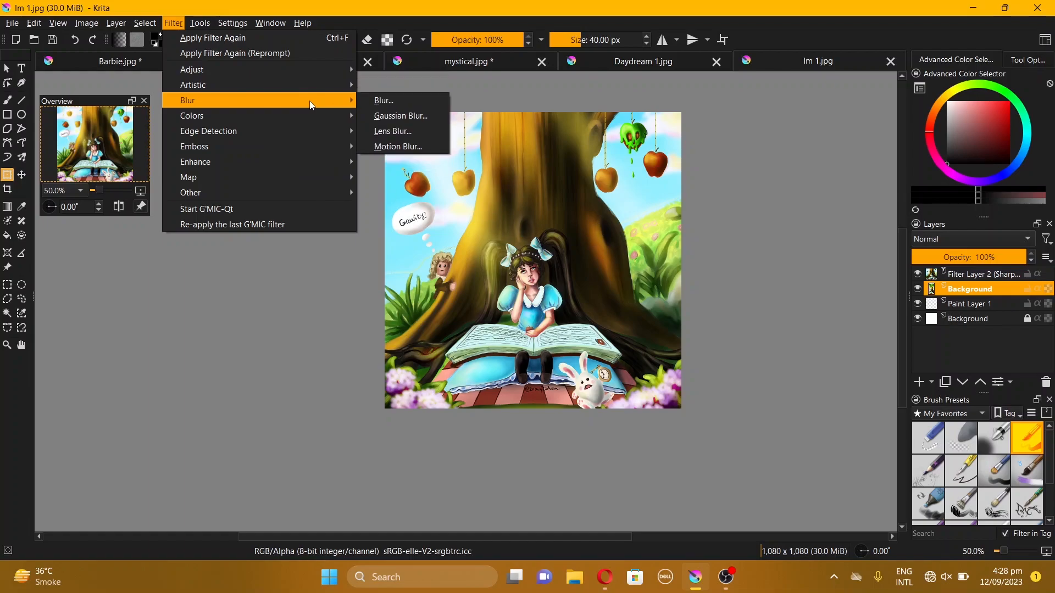
pyautogui.click(384, 101)
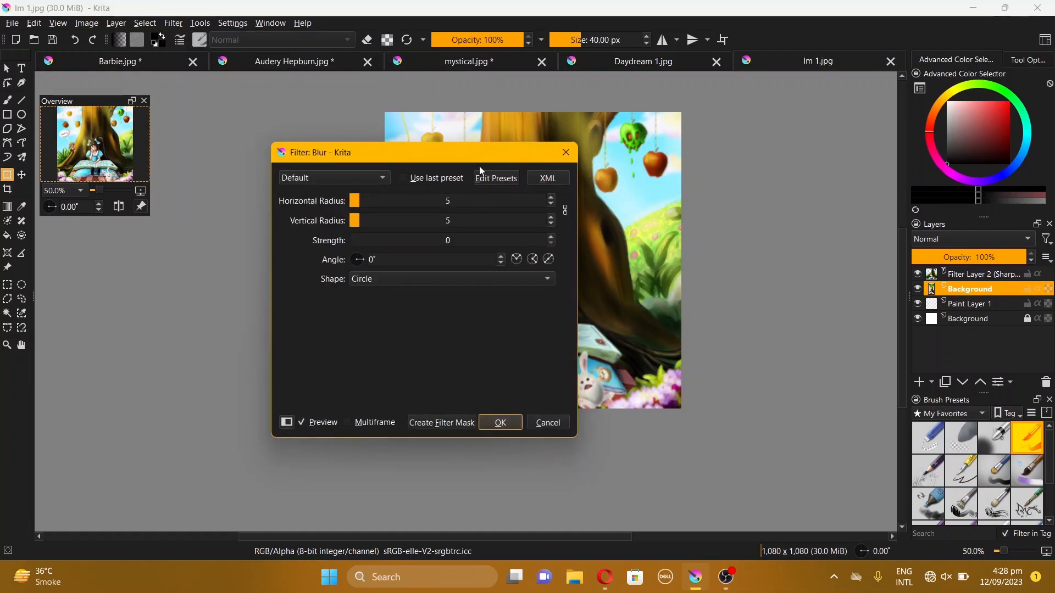
pyautogui.moveTo(478, 153); pyautogui.dragTo(894, 147)
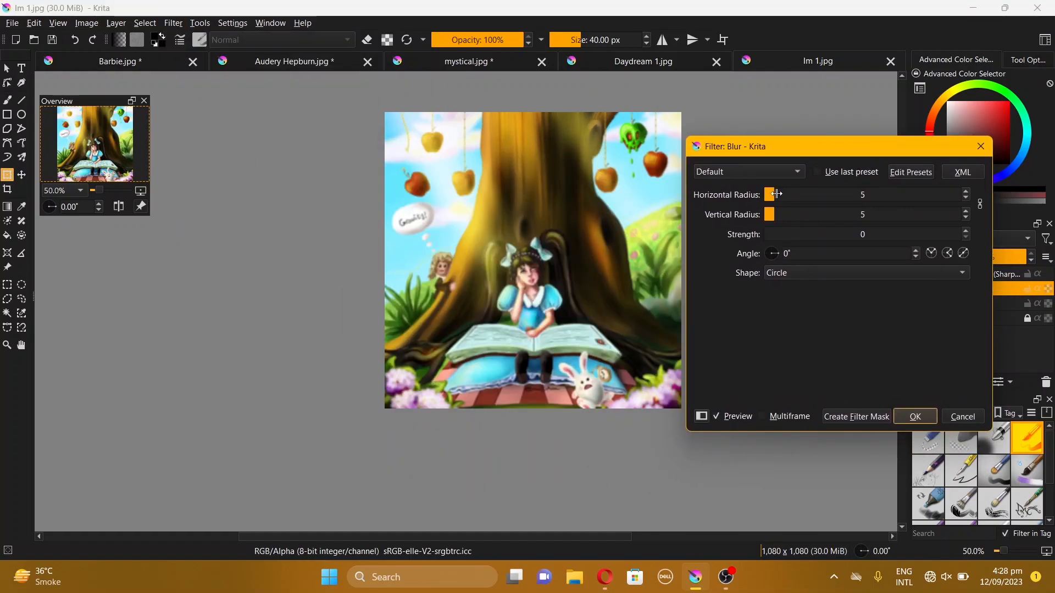
pyautogui.moveTo(776, 193); pyautogui.dragTo(806, 196)
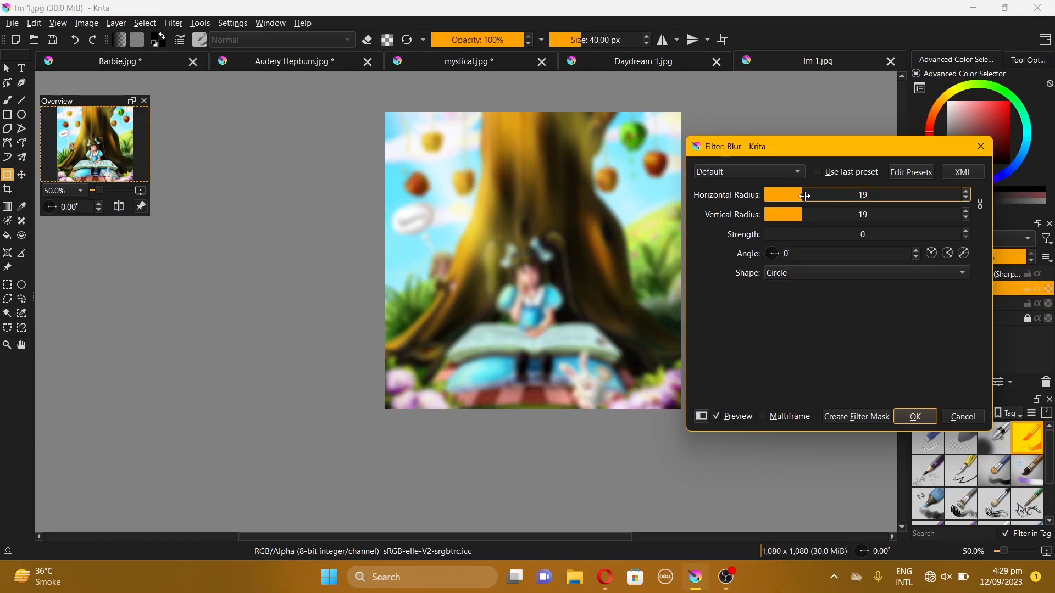
pyautogui.click(916, 416)
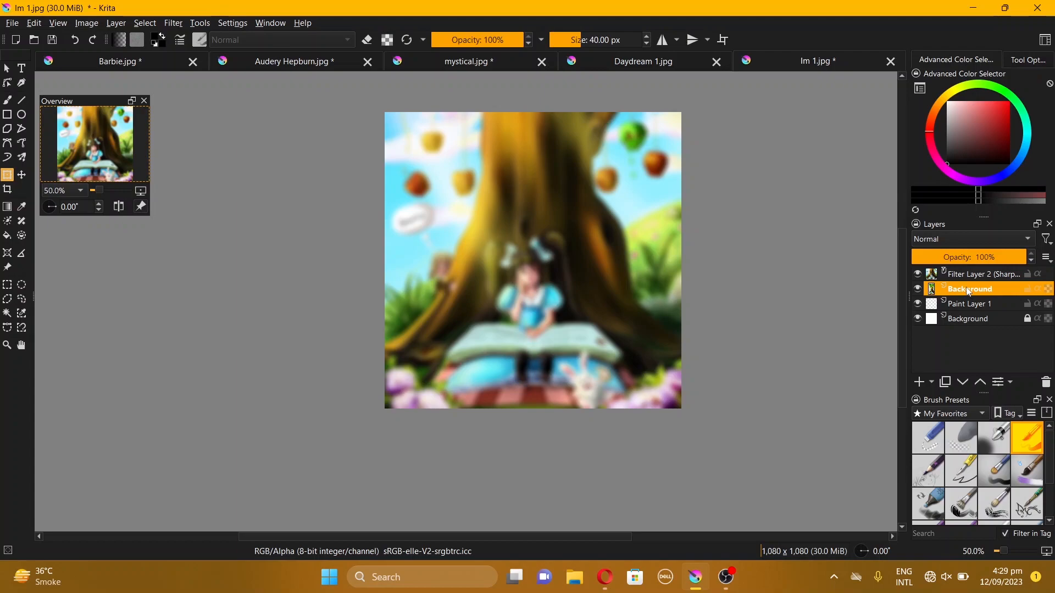
# Paste the artwork again and scale it to fit the canvas height, centred over the blurred background
pyautogui.hotkey('ctrl', 'v')
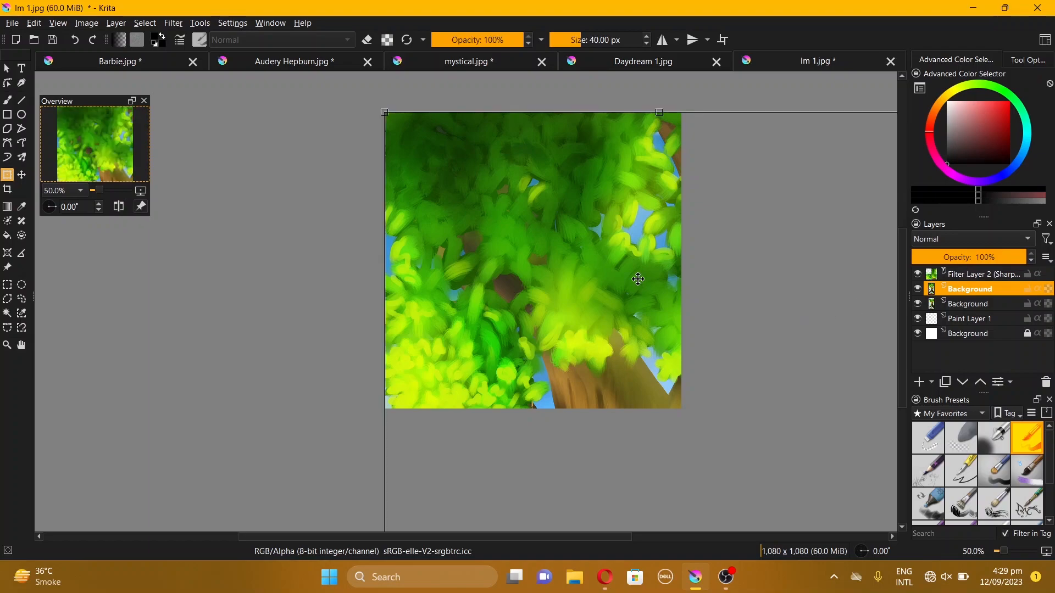
pyautogui.scroll(-3, 528, 384)
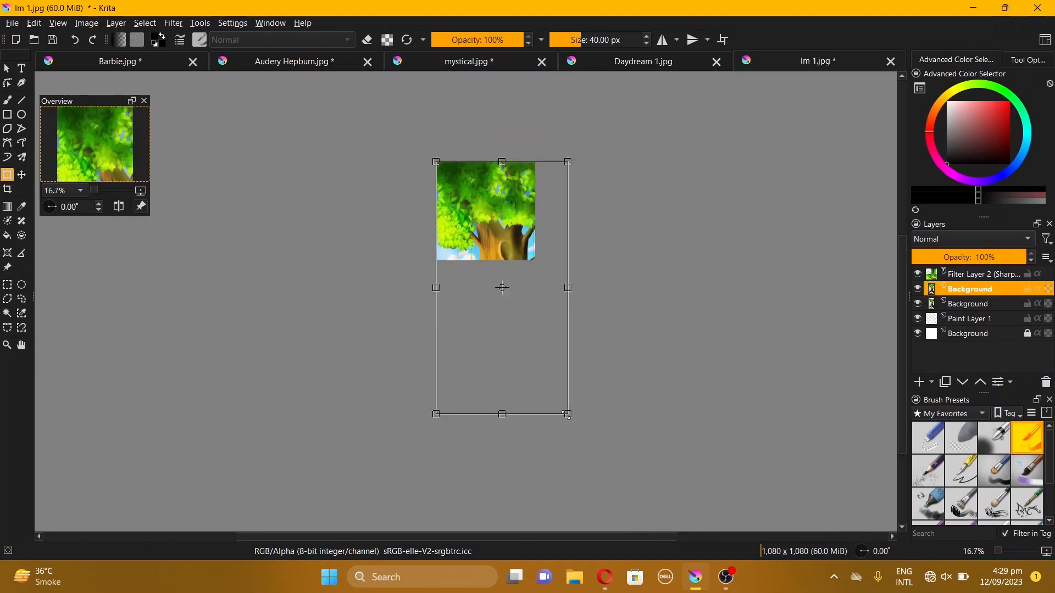
pyautogui.moveTo(567, 414); pyautogui.dragTo(541, 363)
pyautogui.scroll(2, 494, 211)
pyautogui.moveTo(586, 511); pyautogui.dragTo(480, 315)
pyautogui.scroll(1, 461, 215)
pyautogui.moveTo(580, 226); pyautogui.dragTo(616, 324)
pyautogui.moveTo(491, 336); pyautogui.dragTo(603, 335)
pyautogui.press('Return')
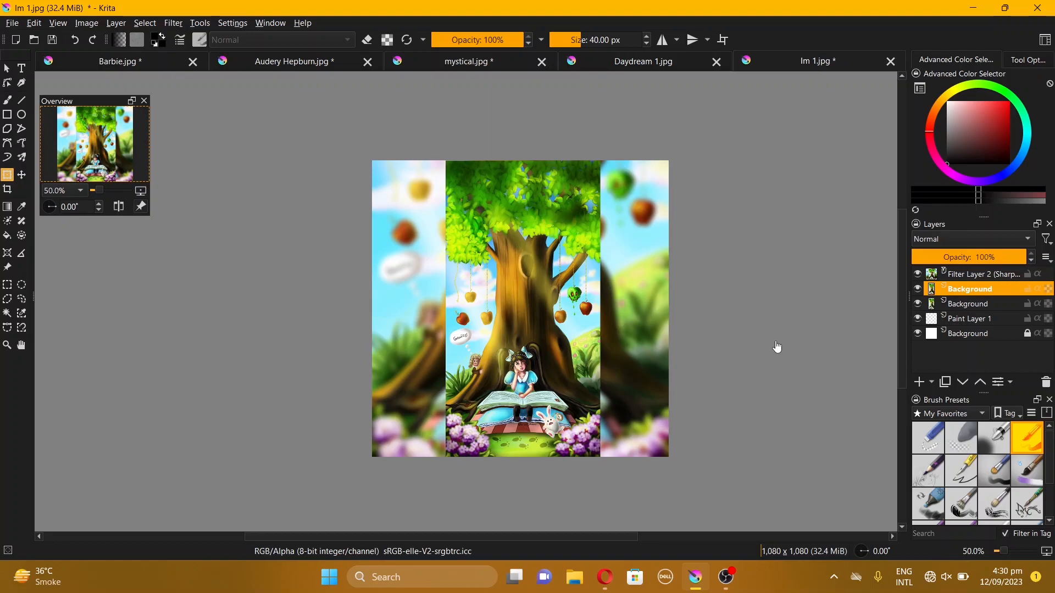
# Save a copy of the composition as a JPEG image named Im 2
pyautogui.hotkey('ctrl', 'shift', 's')
pyautogui.click(234, 488)
pyautogui.press('BackSpace')
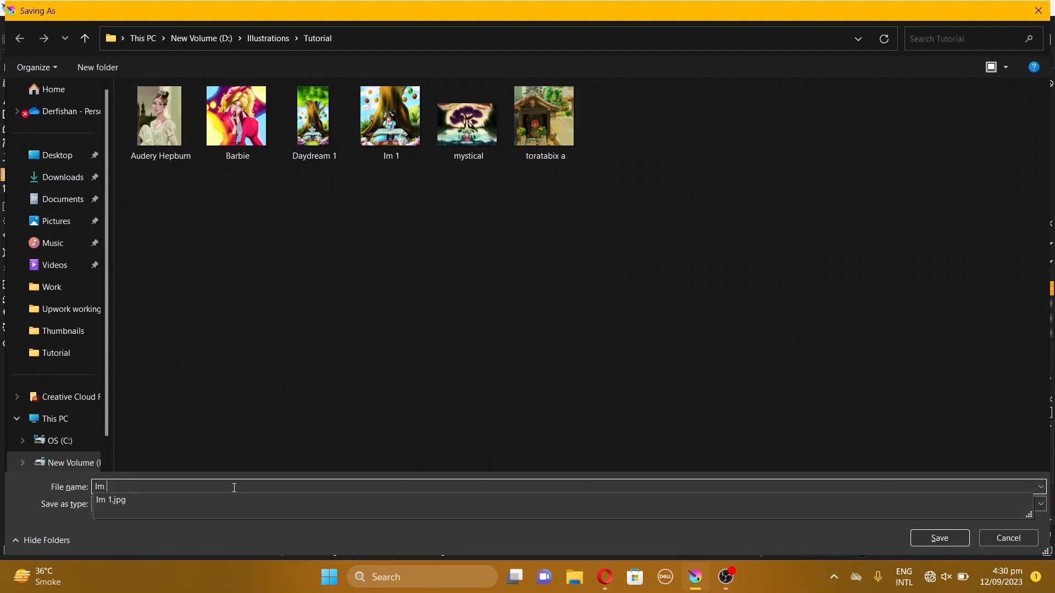
pyautogui.write('2')
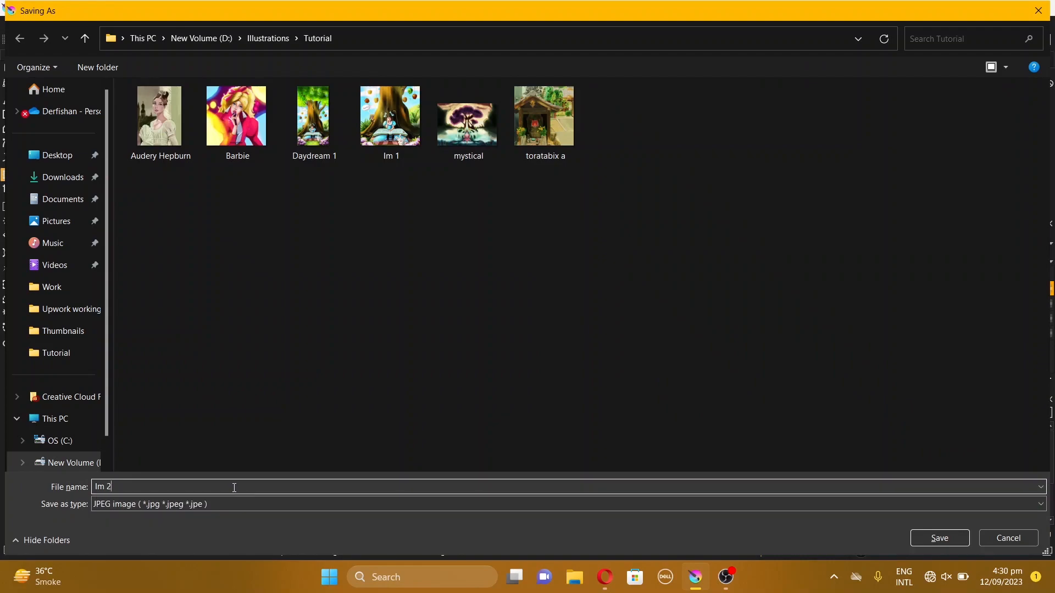
pyautogui.click(936, 541)
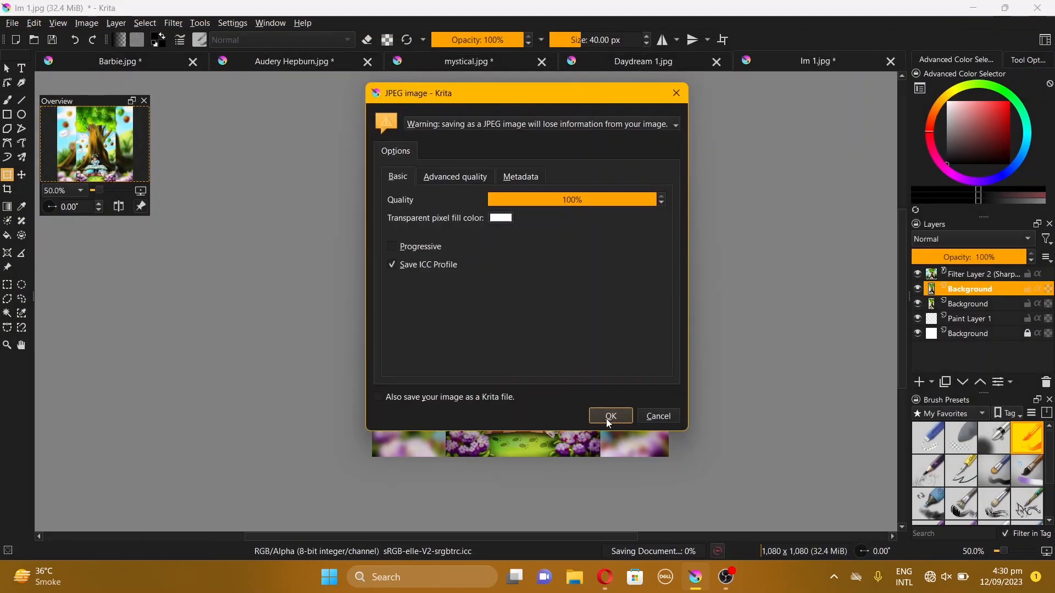
pyautogui.click(611, 418)
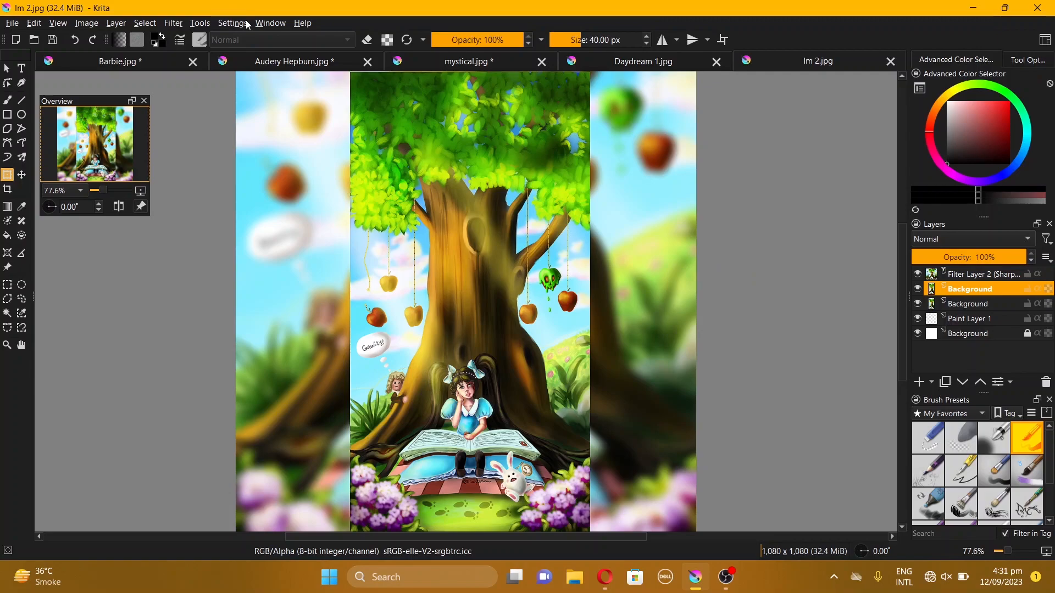
# Open the Krita configuration's Author page and create a new author profile named after the artist
pyautogui.click(231, 24)
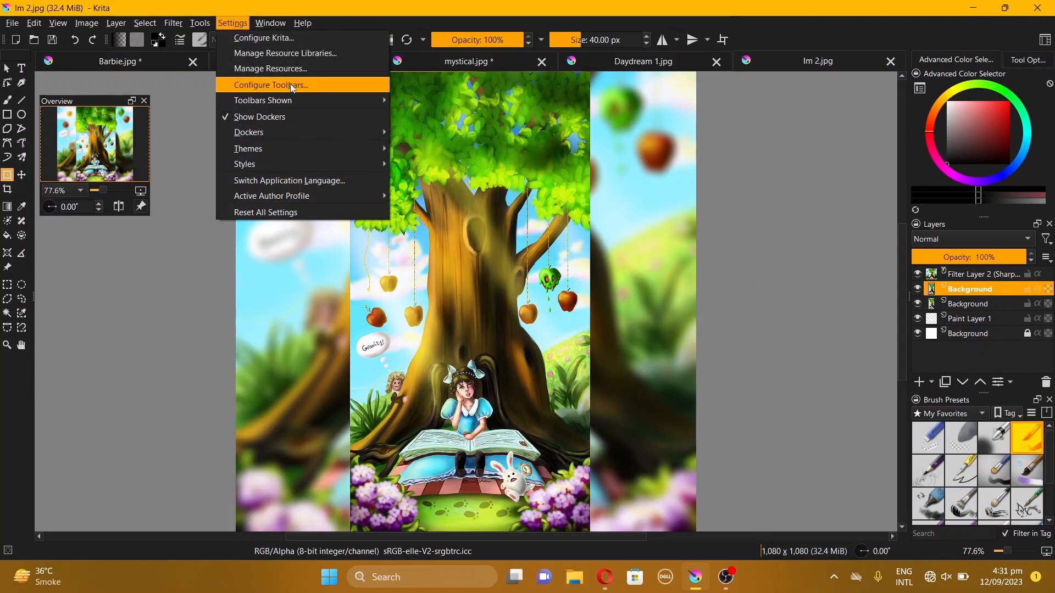
pyautogui.click(268, 38)
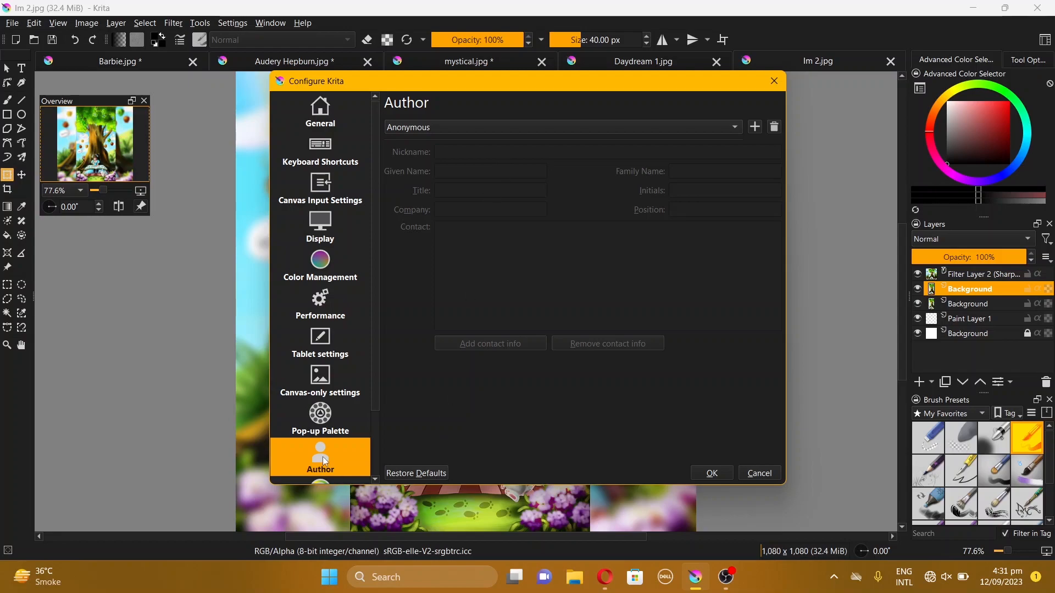
pyautogui.click(708, 131)
pyautogui.click(707, 127)
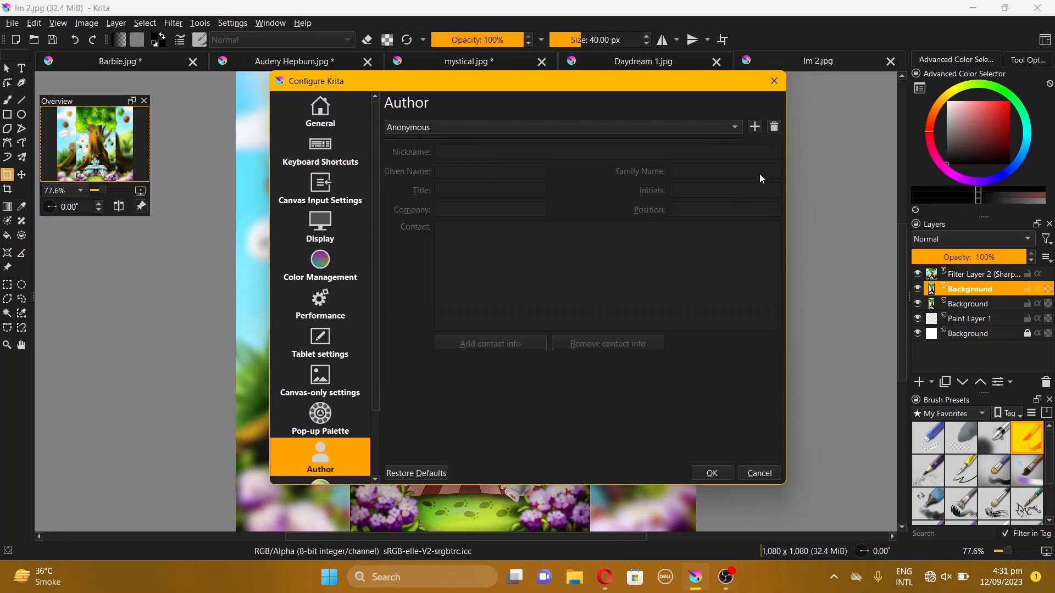
pyautogui.click(755, 128)
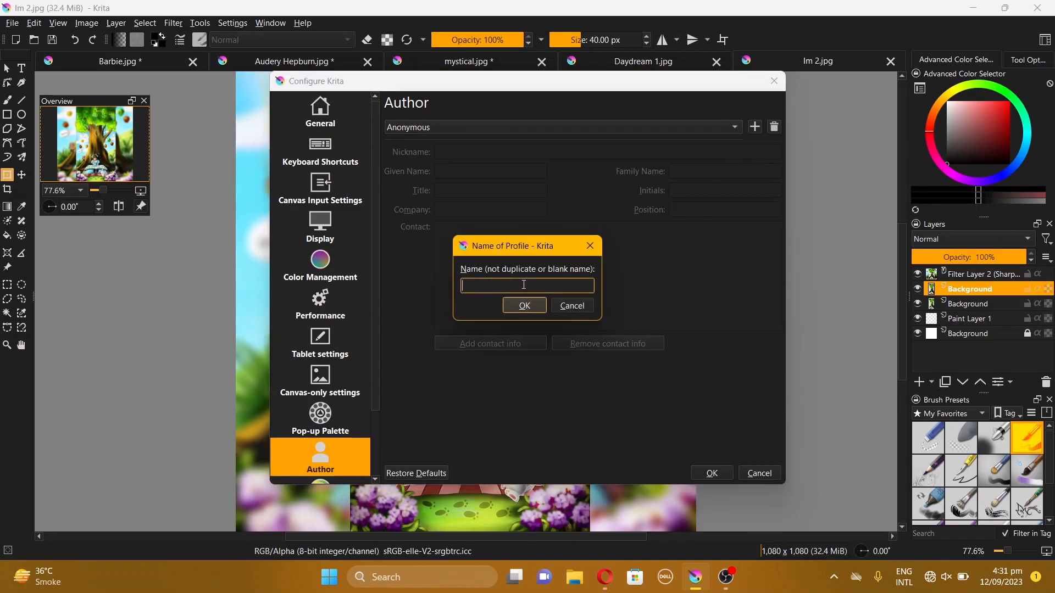
pyautogui.write('ANi')
pyautogui.click(537, 306)
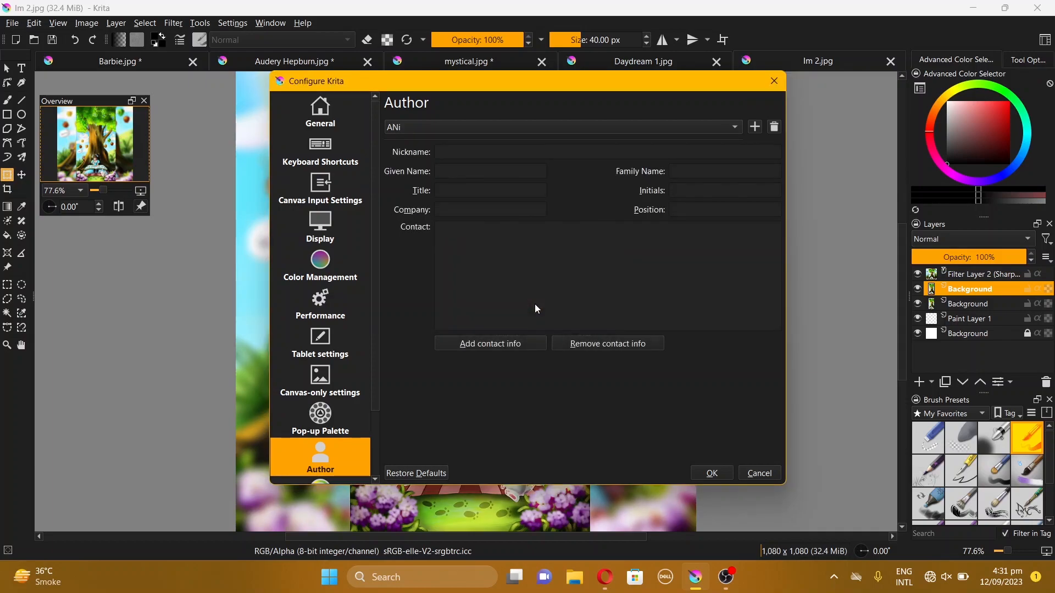
# Set the profile's nickname to Artist and fill in the author's given name and family name
pyautogui.click(477, 152)
pyautogui.write('Artist')
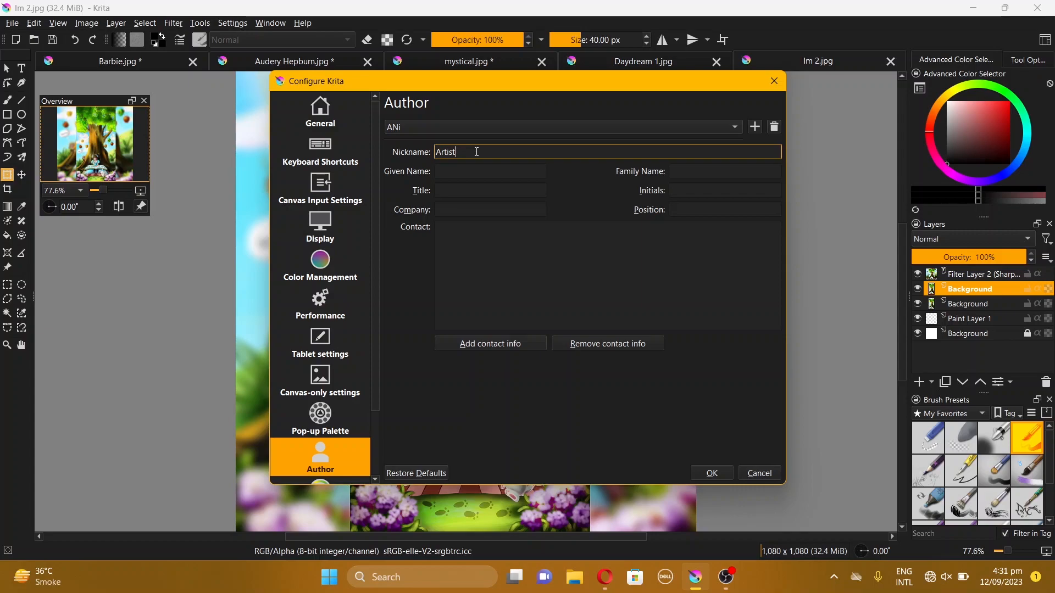
pyautogui.click(480, 171)
pyautogui.write('Jane')
pyautogui.click(735, 171)
pyautogui.write('Smith')
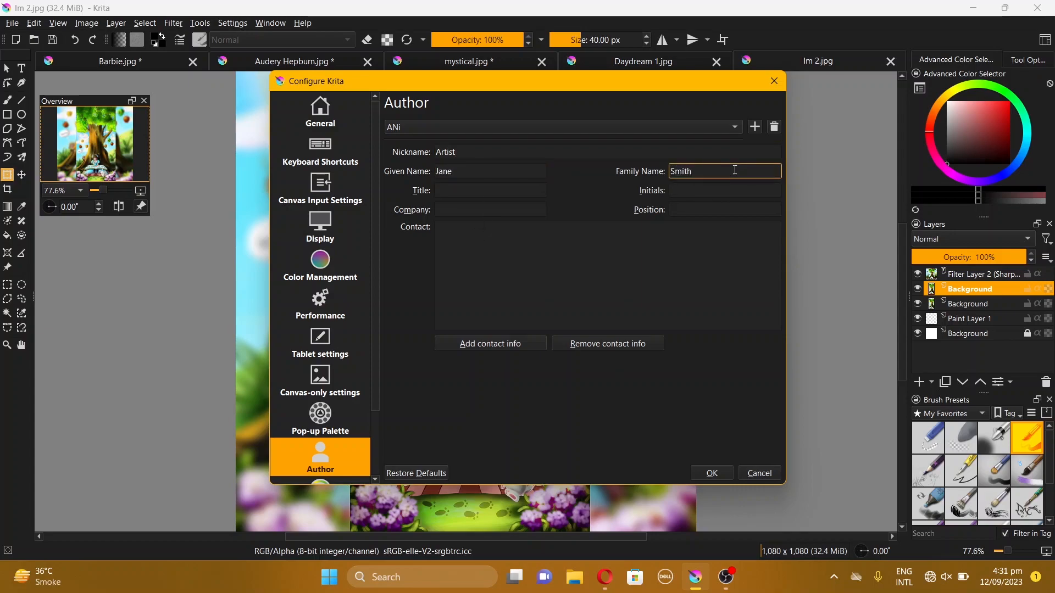
# Set the title to Artist, fill in the author's initials, company Drawfishan :) and position Illustrator
pyautogui.click(489, 191)
pyautogui.write('Artist')
pyautogui.click(701, 185)
pyautogui.write('J.S.')
pyautogui.click(497, 210)
pyautogui.write('Drawfishan :)')
pyautogui.click(694, 209)
pyautogui.write('Illustrator')
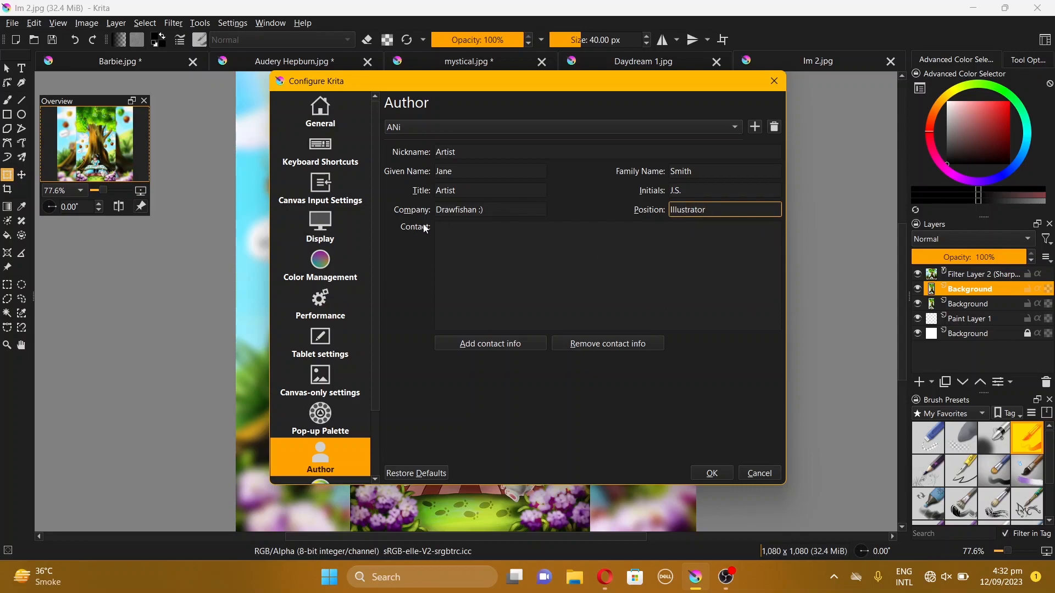
# Add a contact entry of type Homepage with the value website.com
pyautogui.click(483, 345)
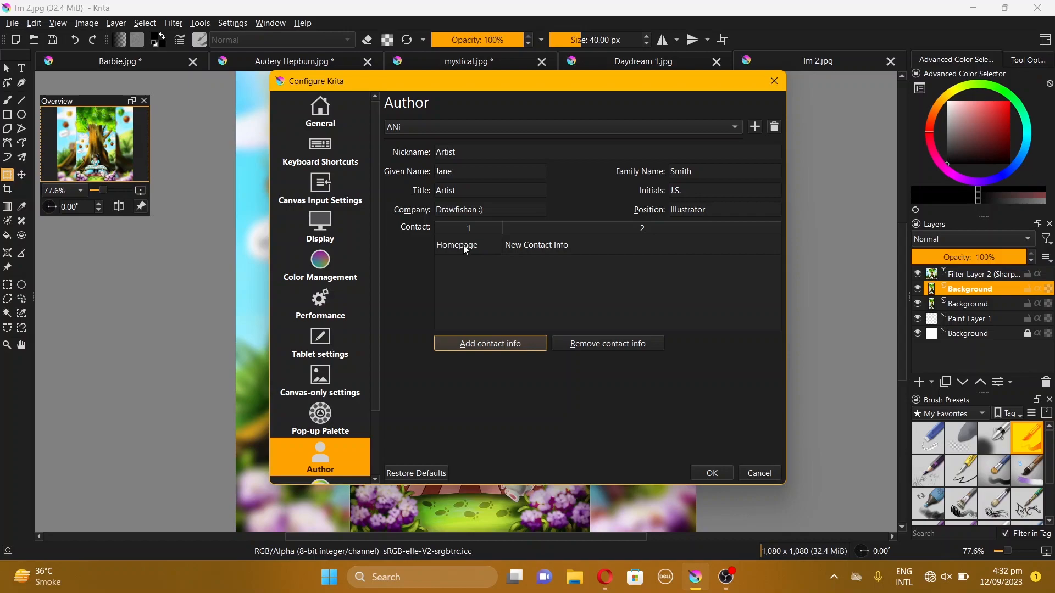
pyautogui.doubleClick(530, 244)
pyautogui.write('we')
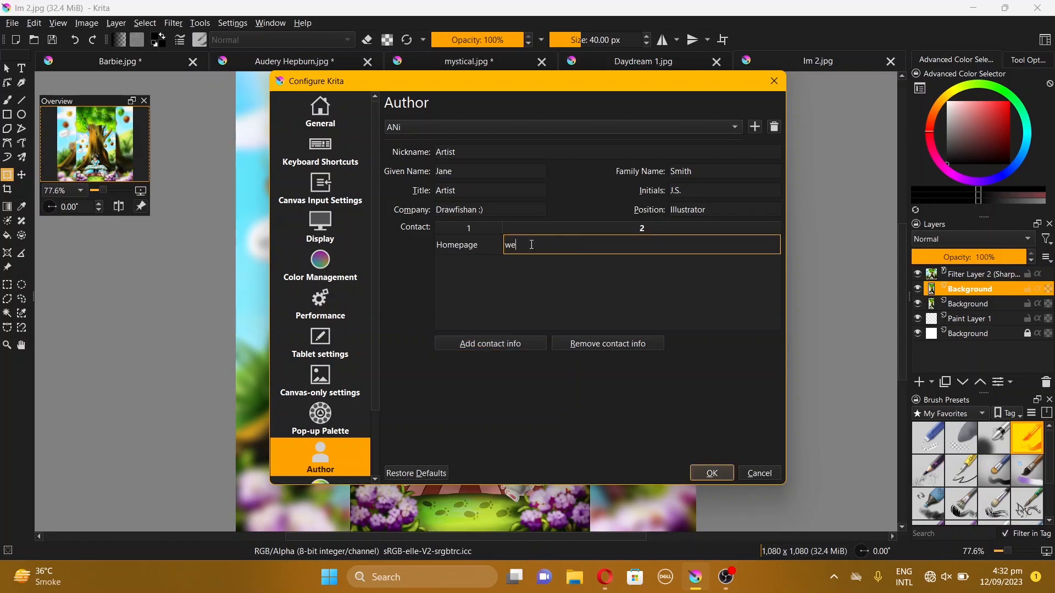
pyautogui.write('bsite.com')
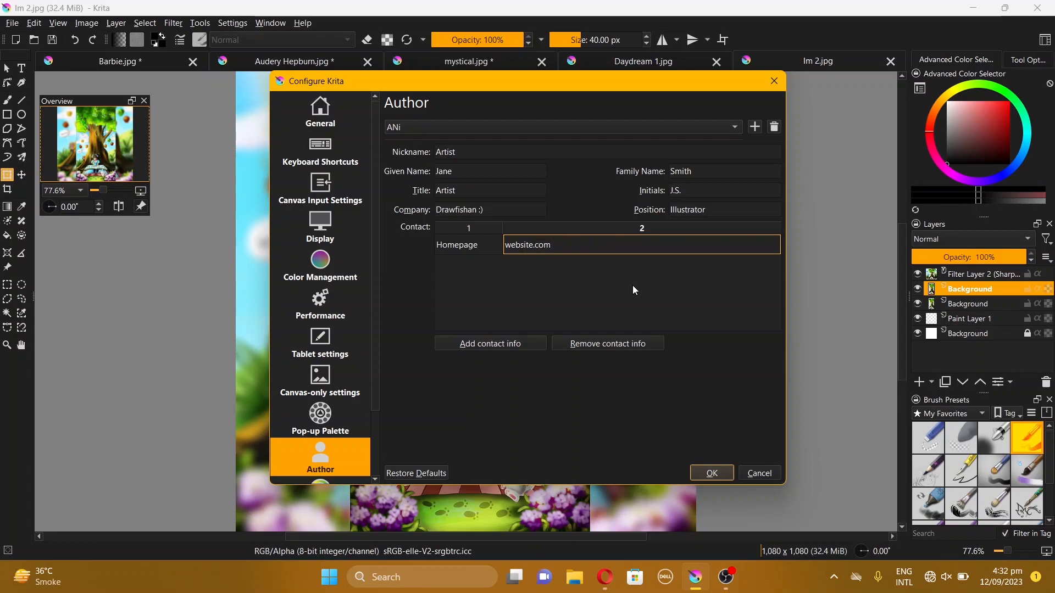
# Add a second contact entry of type Email and fill in the author's e-mail address
pyautogui.press('Return')
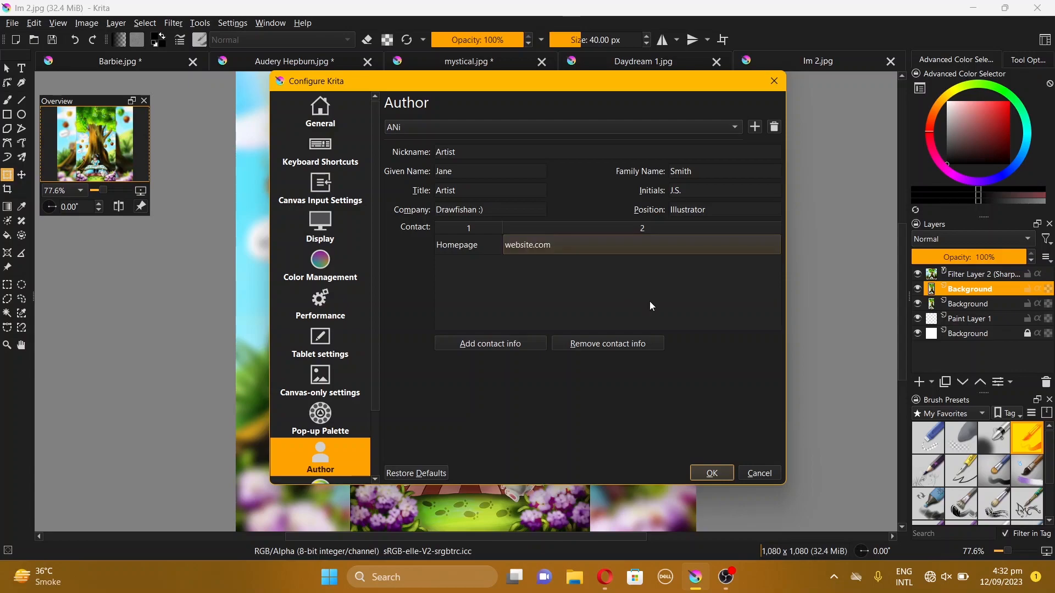
pyautogui.click(489, 345)
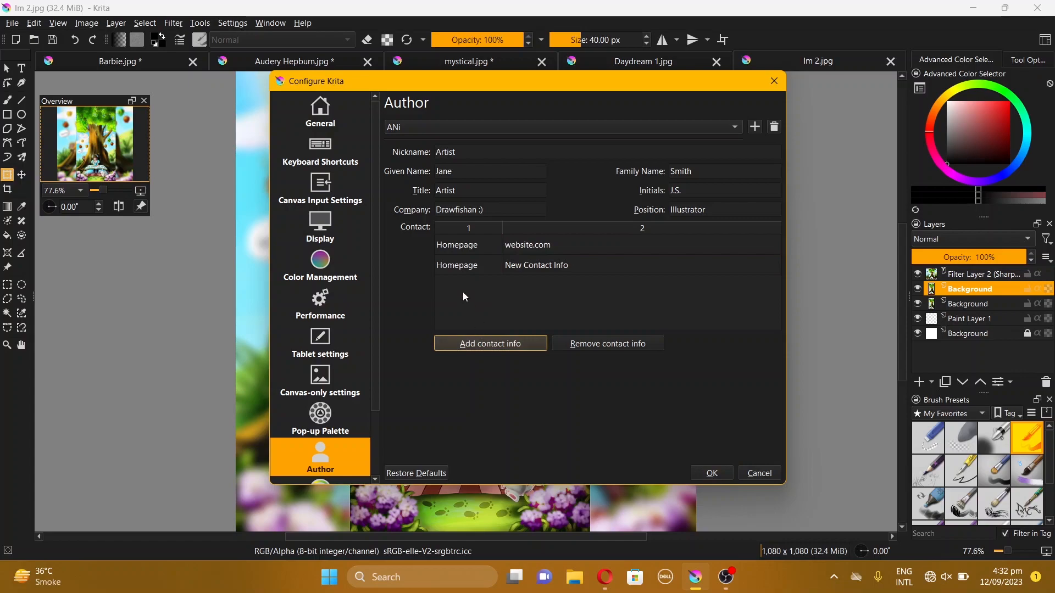
pyautogui.doubleClick(466, 267)
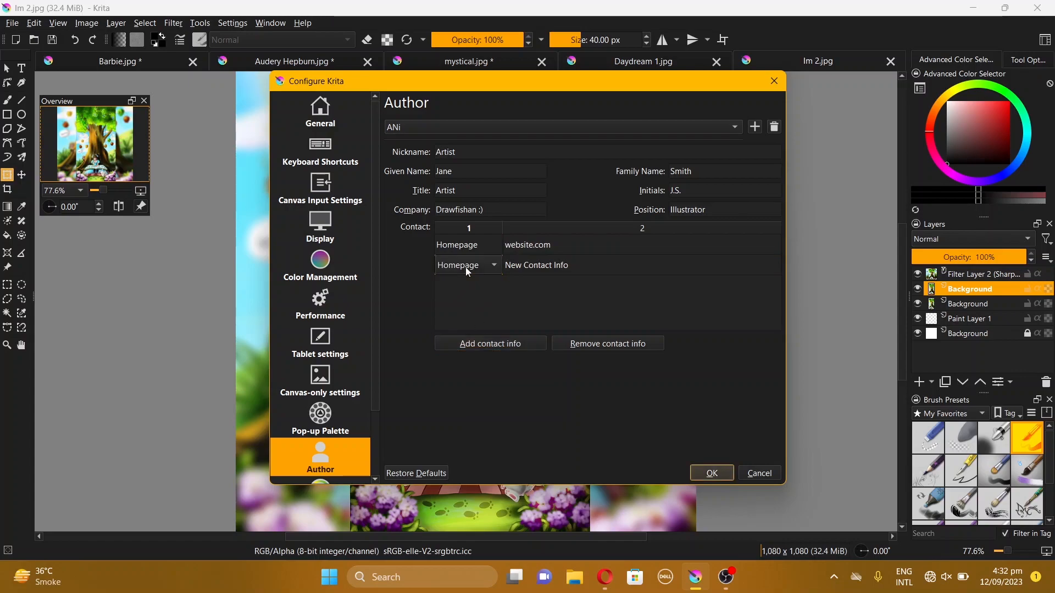
pyautogui.click(494, 266)
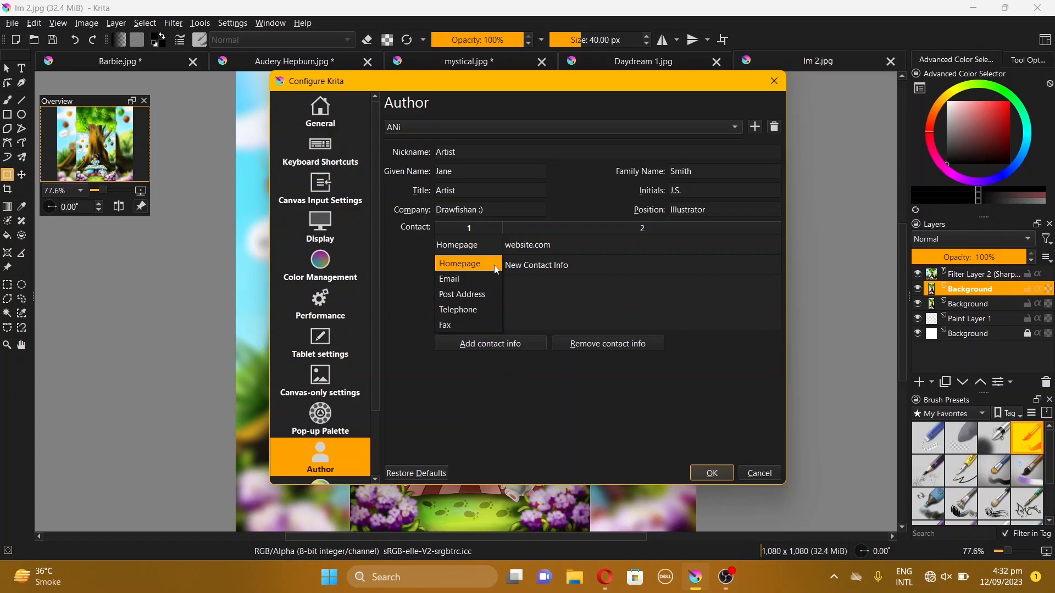
pyautogui.click(480, 277)
pyautogui.doubleClick(558, 266)
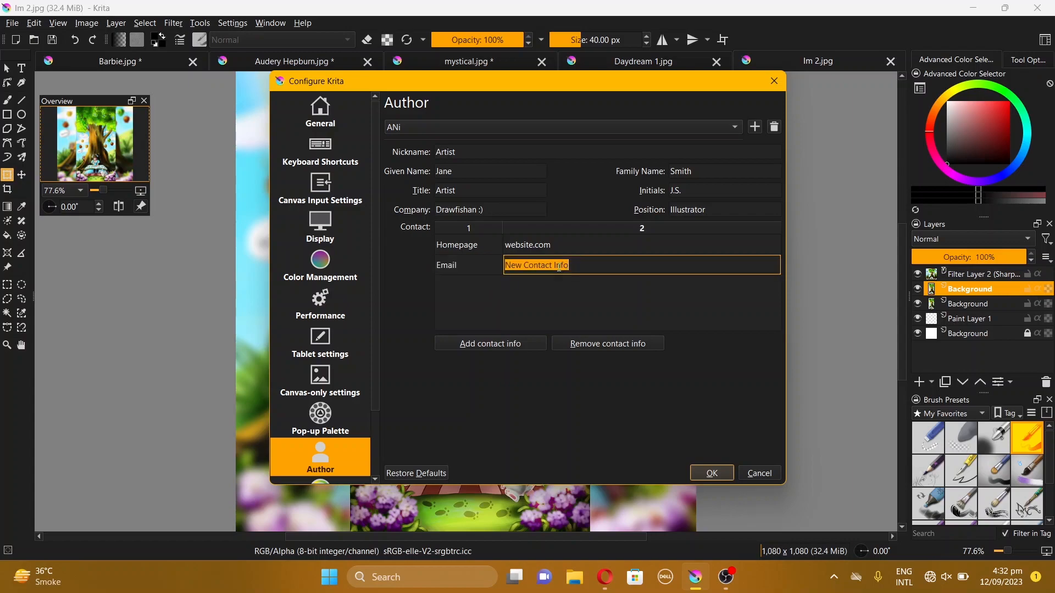
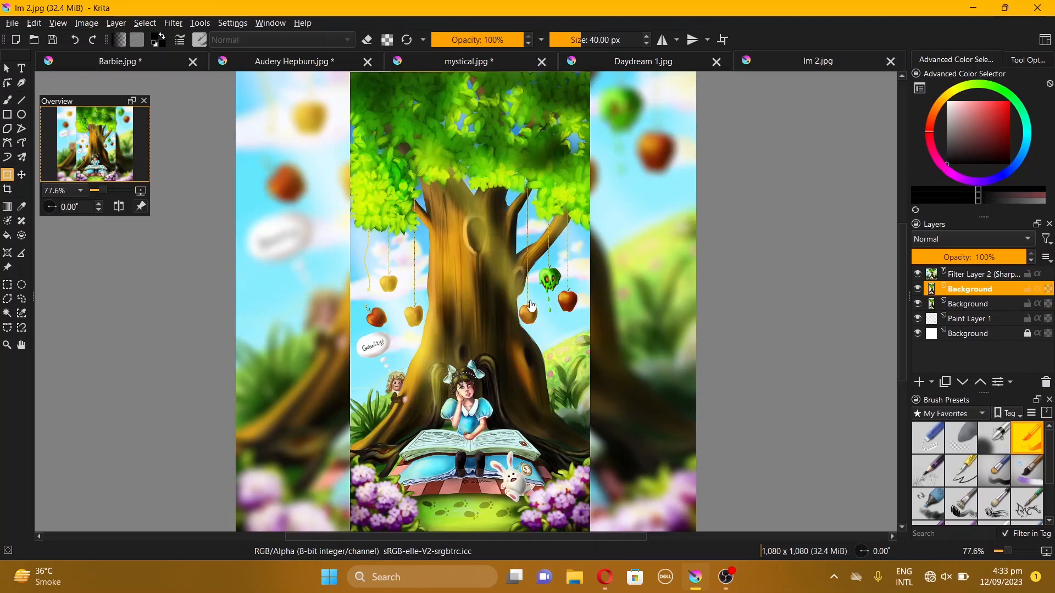
# Make the newly created author profile the active author profile
pyautogui.click(233, 24)
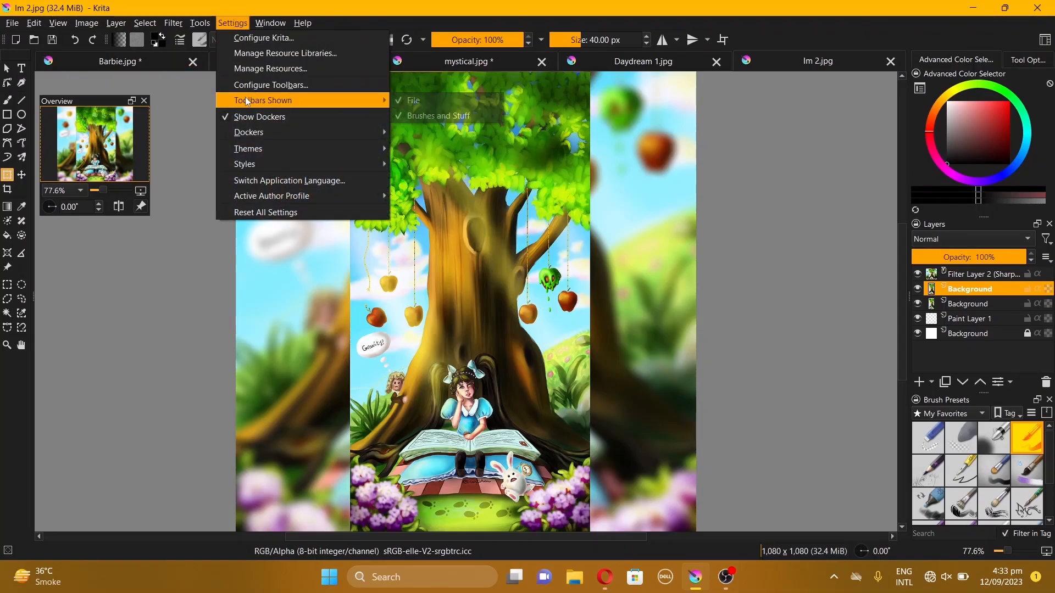
pyautogui.moveTo(301, 202)
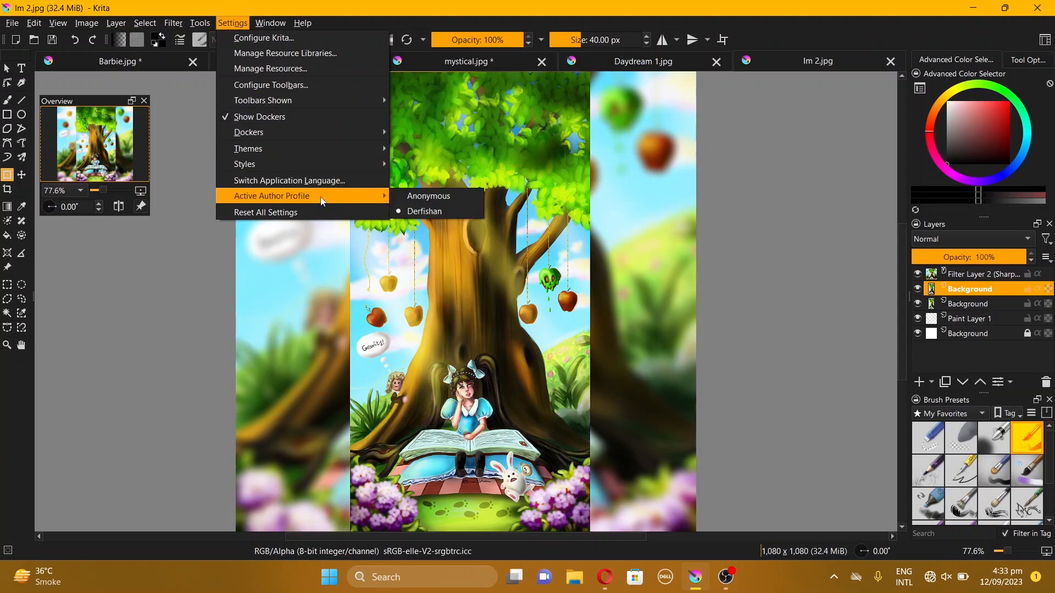
pyautogui.click(421, 211)
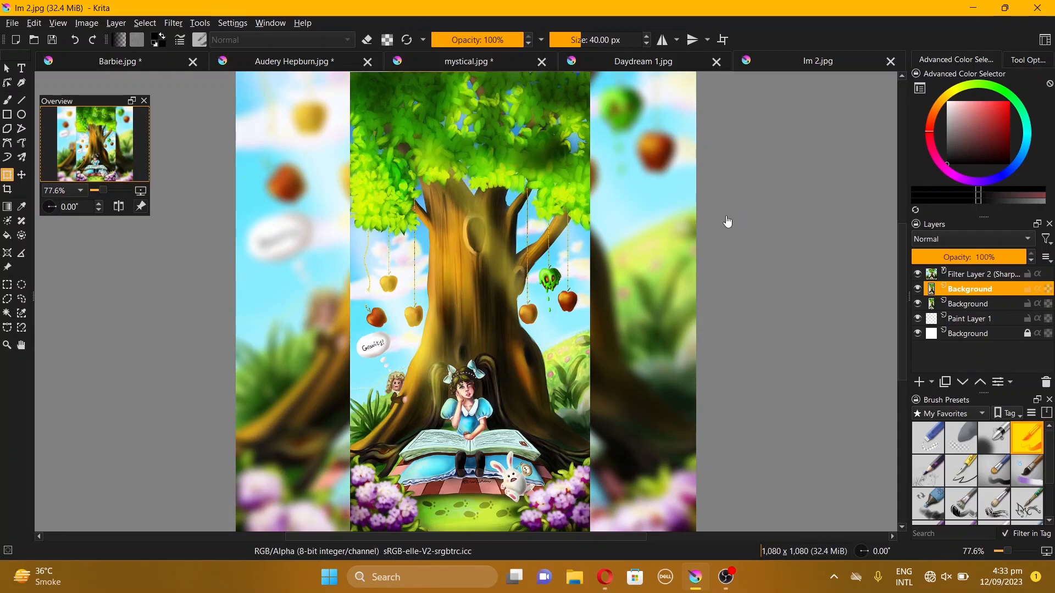
# Save the image as a JPEG named Im 3, checking the metadata options before confirming the export
pyautogui.hotkey('ctrl', 'shift', 's')
pyautogui.click(215, 486)
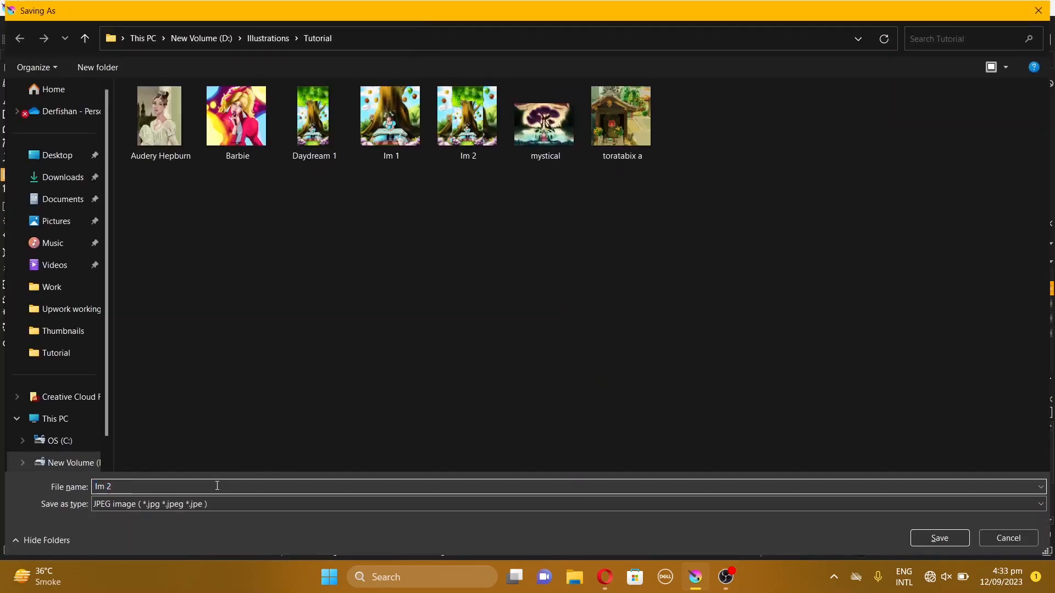
pyautogui.press('BackSpace')
pyautogui.write('3')
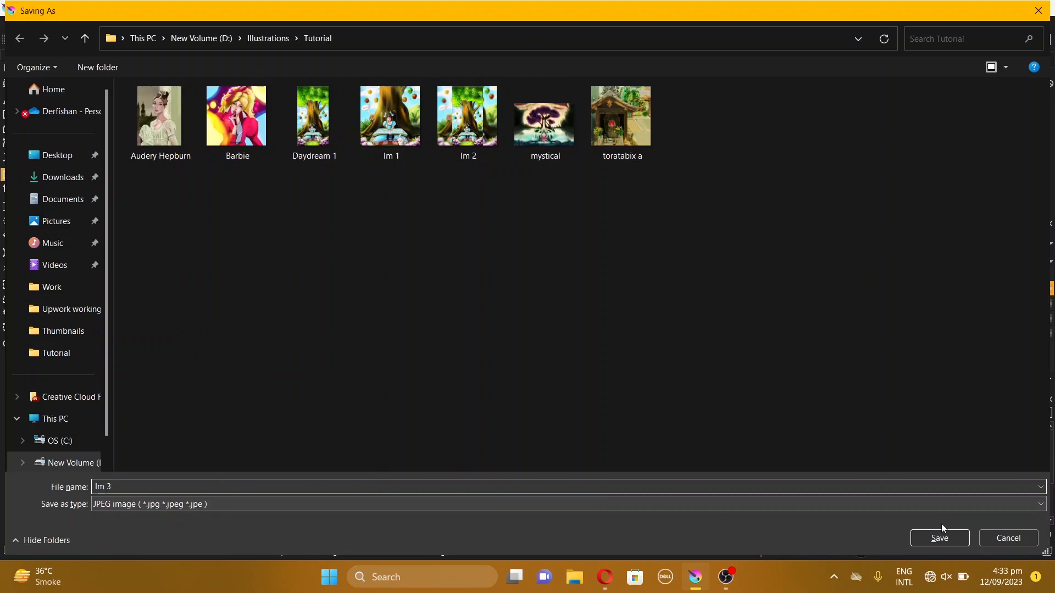
pyautogui.click(938, 538)
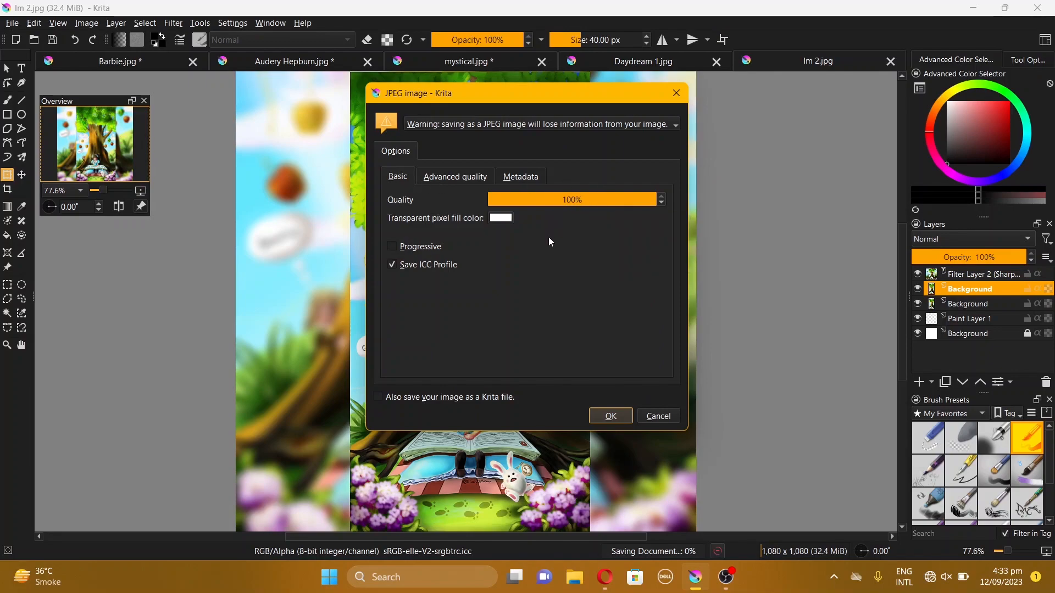
pyautogui.click(519, 178)
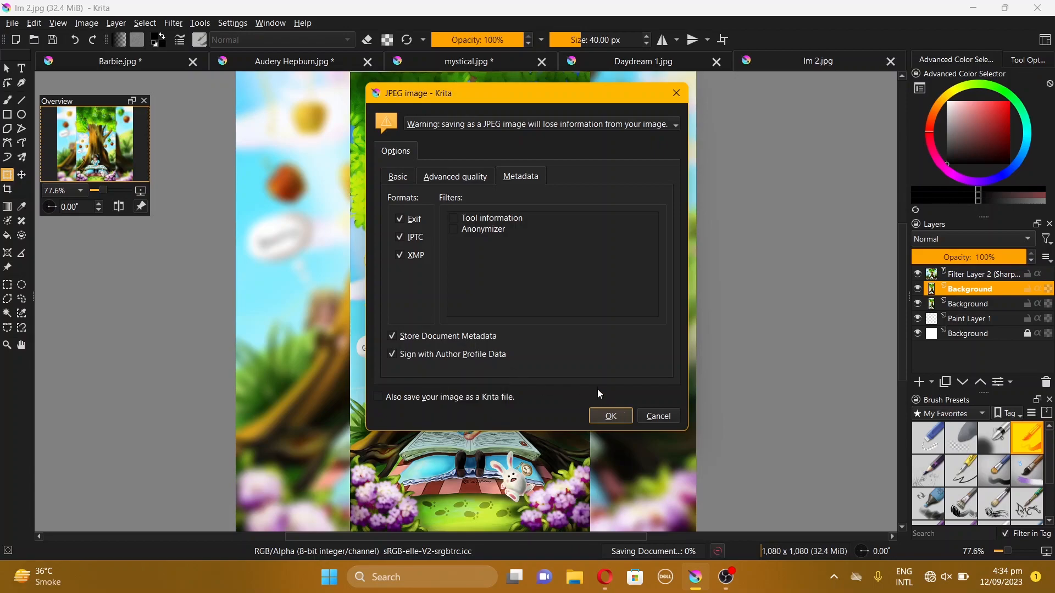
pyautogui.click(610, 416)
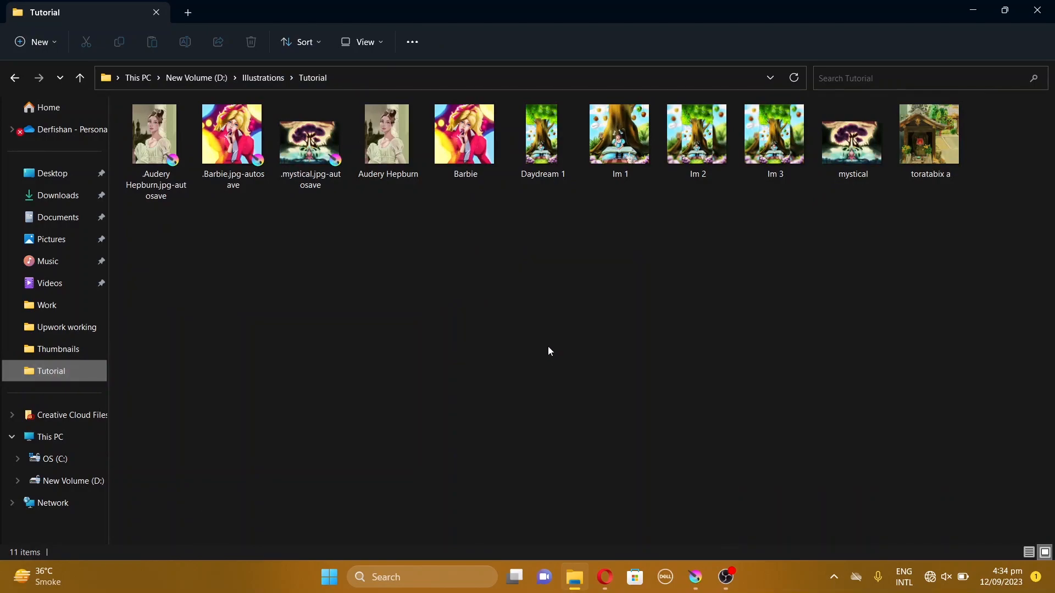
# Open the properties of the exported Im 3 file to inspect its details
pyautogui.click(772, 143)
pyautogui.rightClick(772, 143)
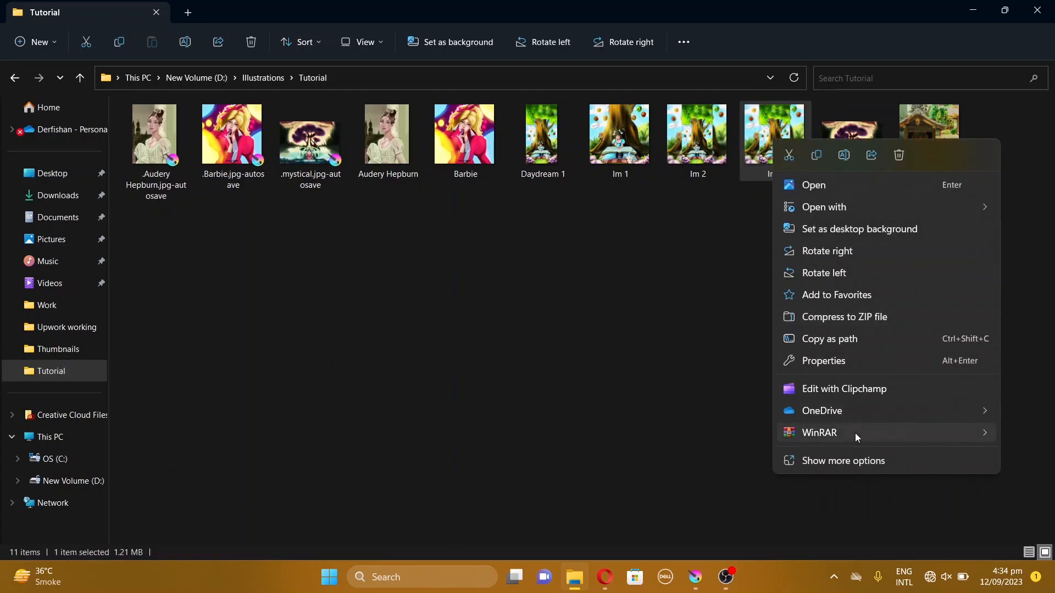
pyautogui.click(832, 464)
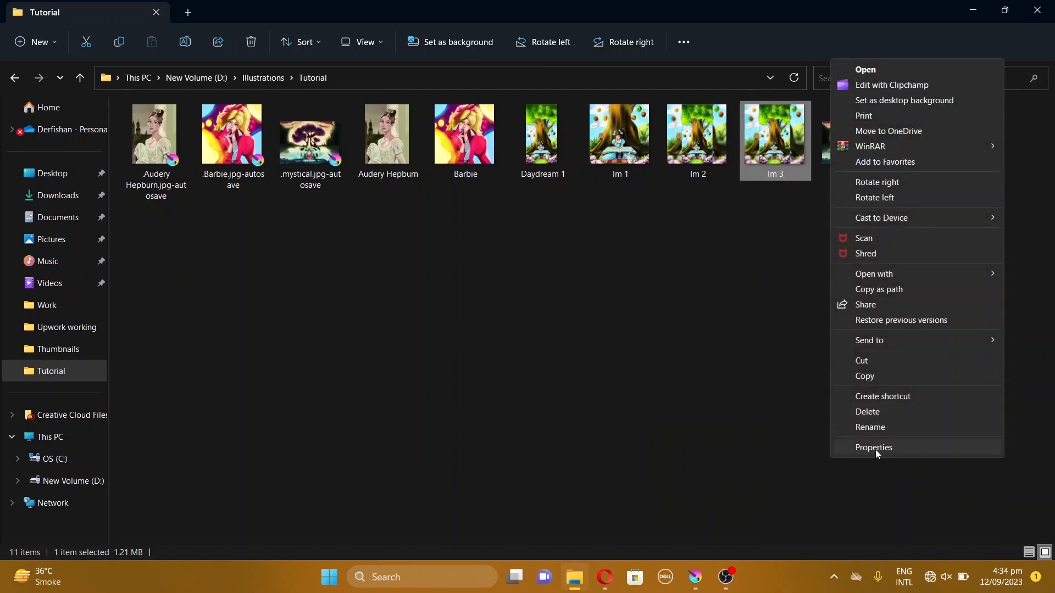
pyautogui.click(875, 449)
pyautogui.moveTo(920, 231); pyautogui.dragTo(568, 182)
pyautogui.click(568, 200)
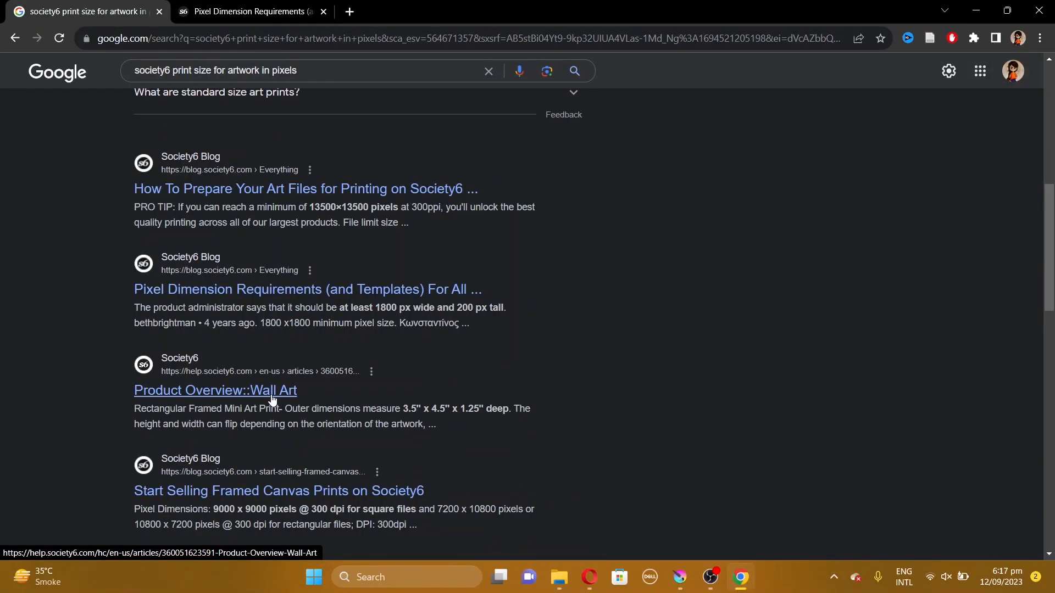
# Open the Society6 article on selling framed canvas prints in a new tab and read its requirements
pyautogui.scroll(-1, 272, 400)
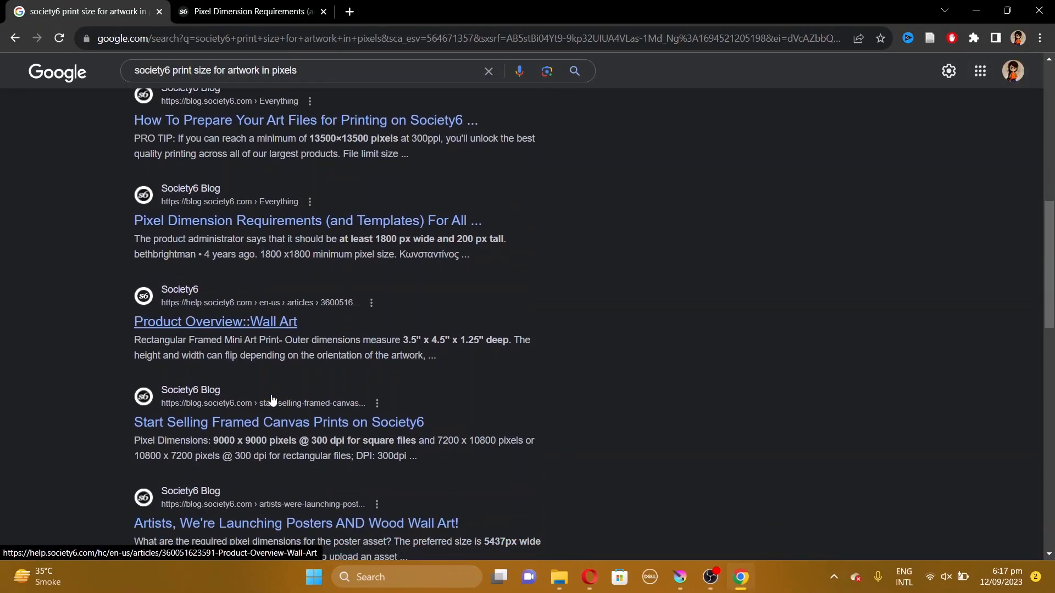
pyautogui.middleClick(301, 425)
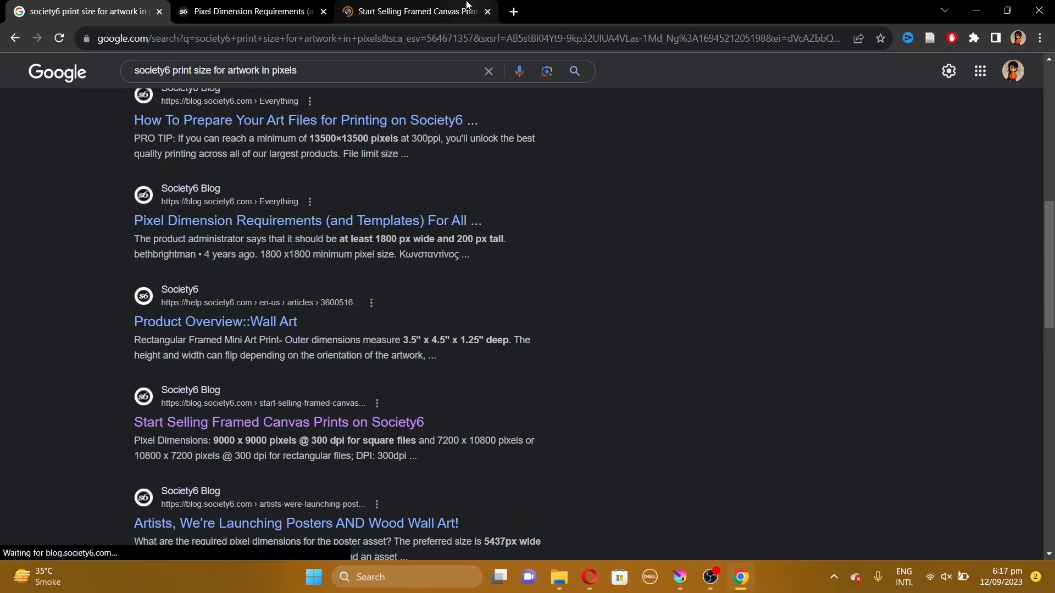
pyautogui.click(470, 7)
pyautogui.scroll(-4, 661, 375)
pyautogui.scroll(-6, 662, 378)
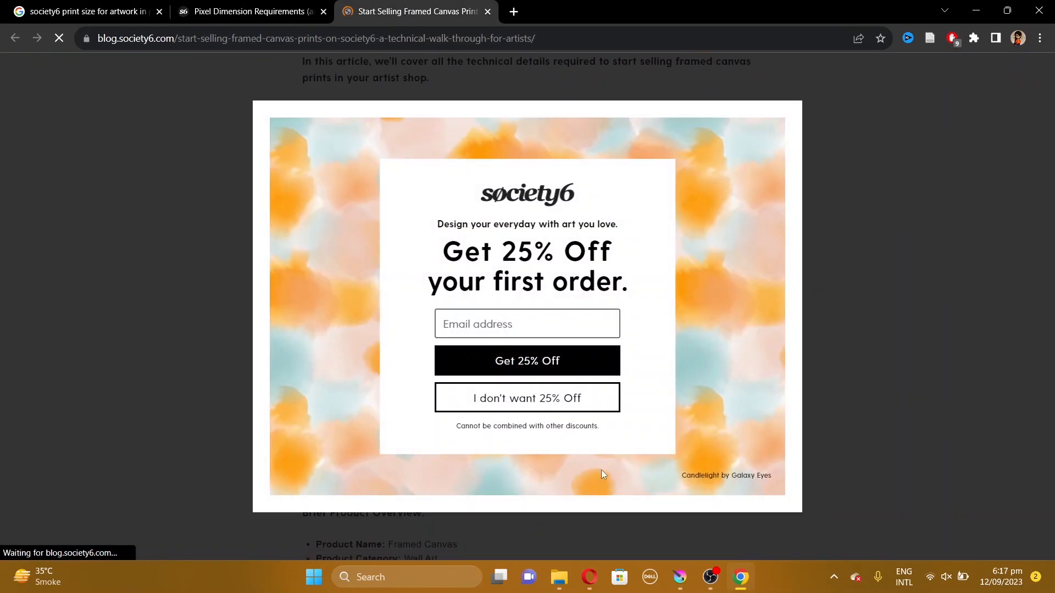
pyautogui.click(544, 401)
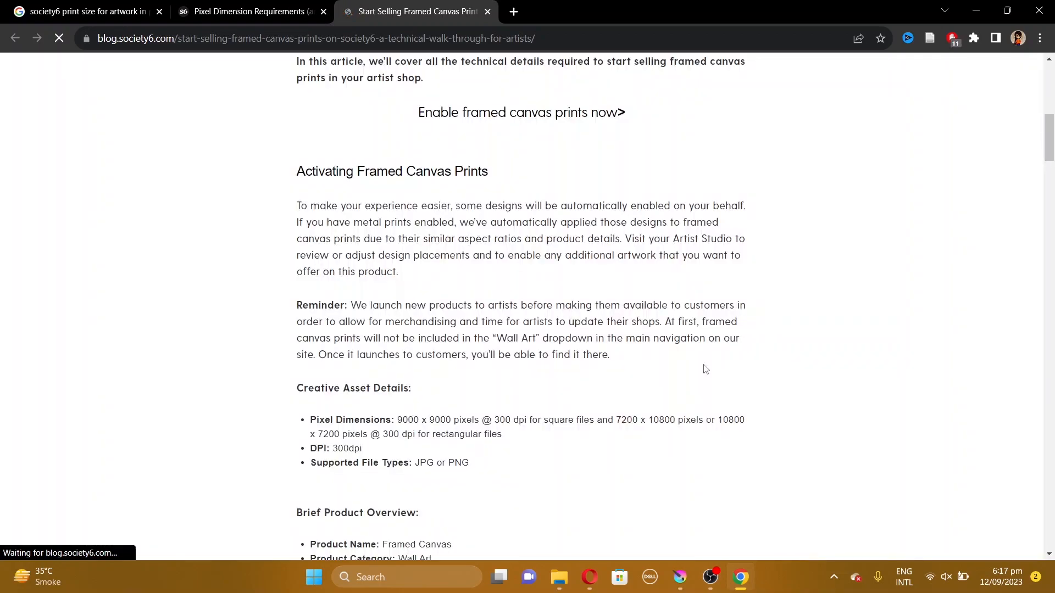
pyautogui.scroll(-3, 703, 371)
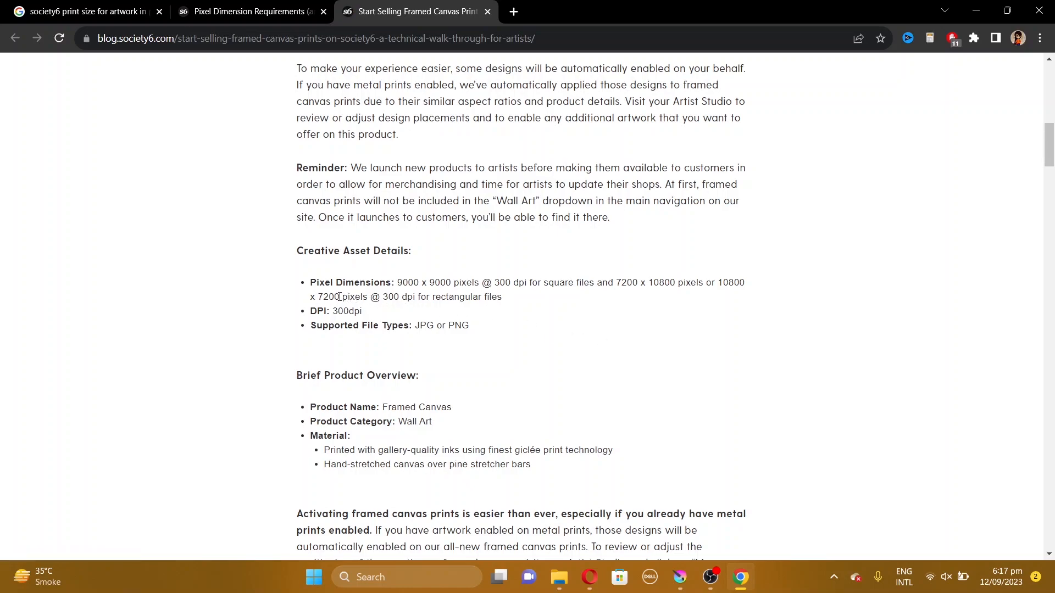
# Highlight the square-file pixel dimensions and dpi listed under Creative Asset Details
pyautogui.moveTo(339, 297); pyautogui.dragTo(719, 275)
pyautogui.click(719, 276)
pyautogui.moveTo(451, 284); pyautogui.dragTo(397, 284)
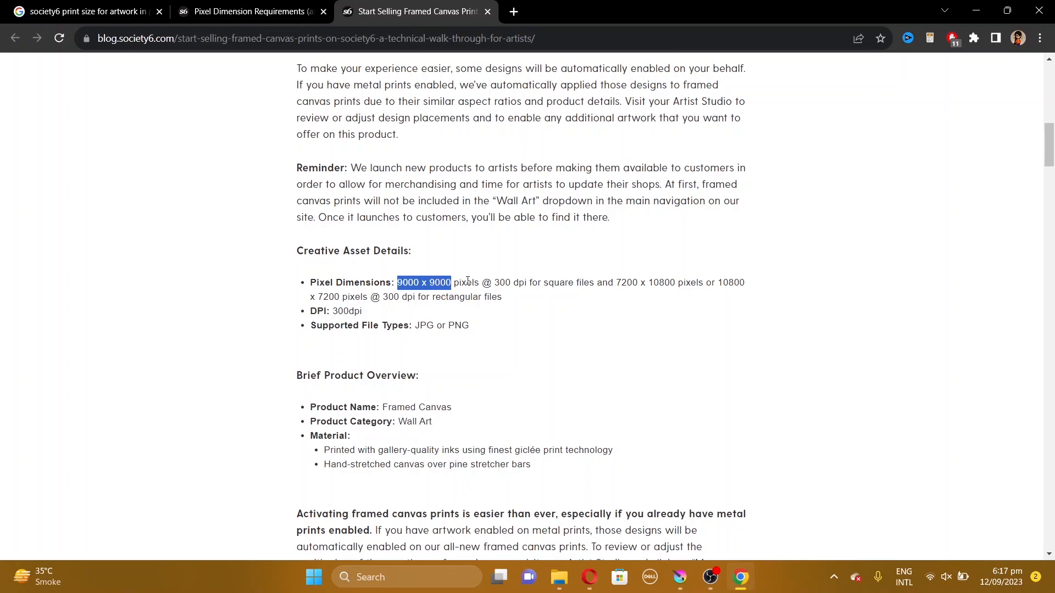
pyautogui.moveTo(511, 282); pyautogui.dragTo(496, 283)
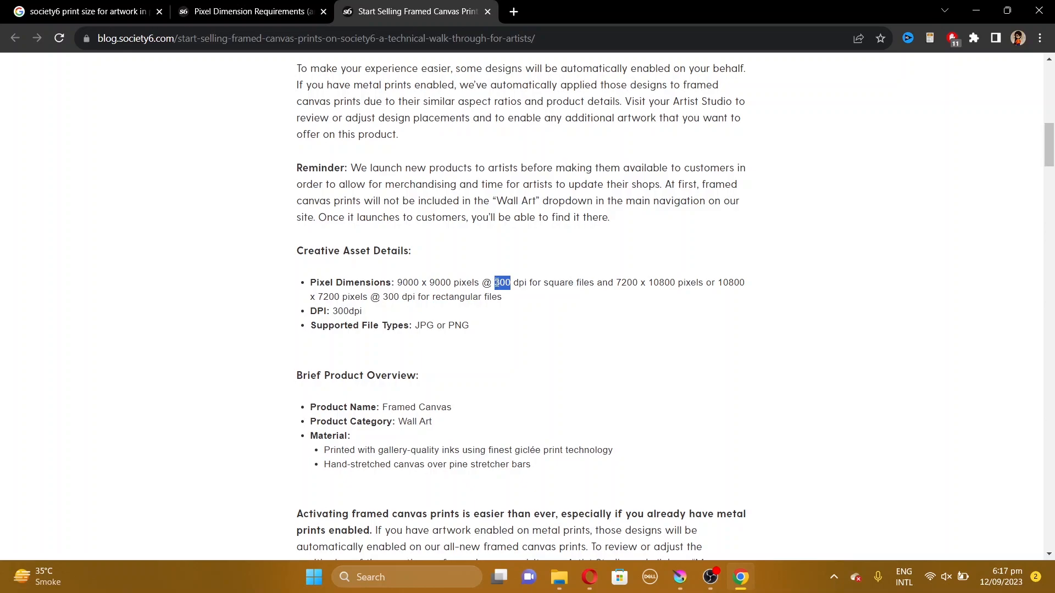
pyautogui.click(505, 284)
# Start a new document in Krita, briefly rechecking the Society6 pixel requirements in the browser
pyautogui.click(687, 581)
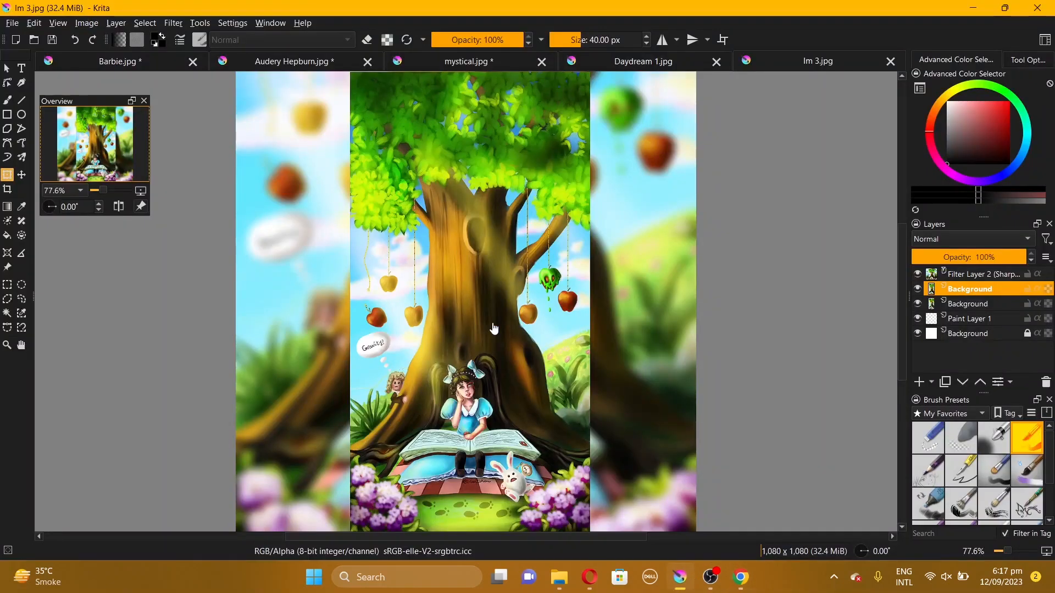
pyautogui.click(12, 24)
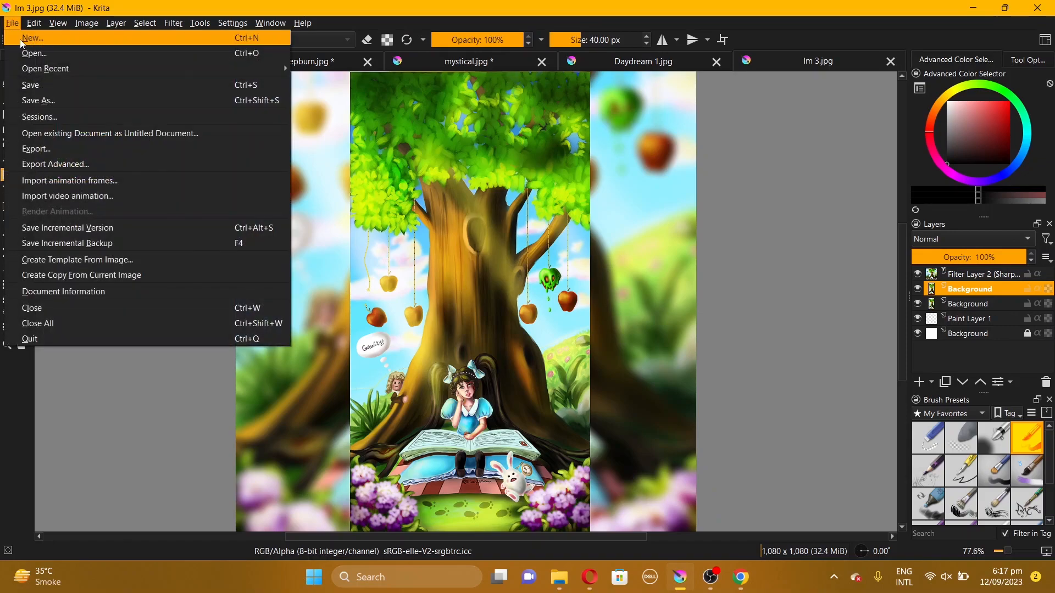
pyautogui.click(21, 38)
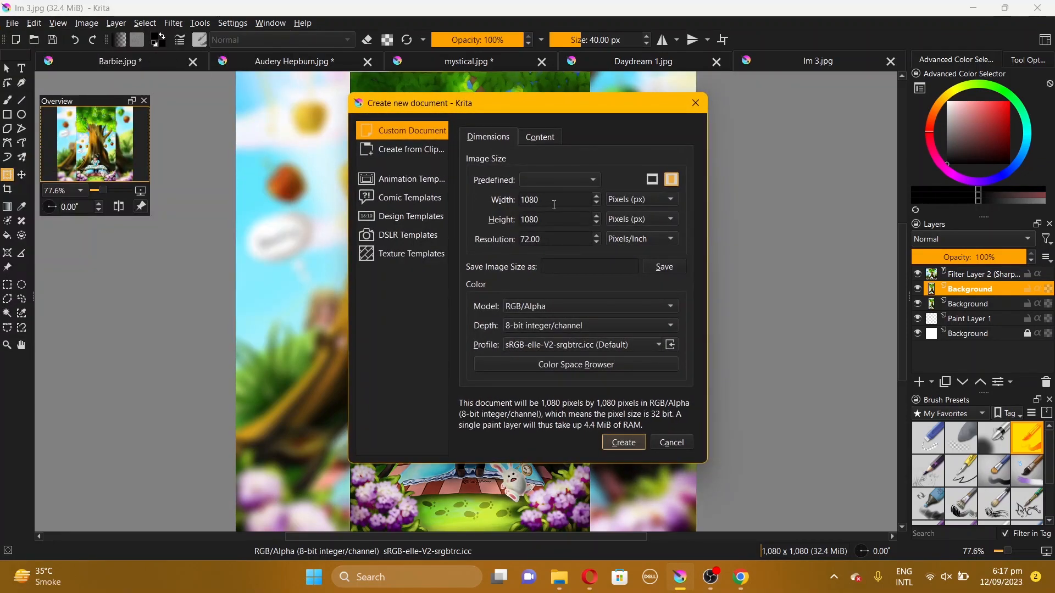
pyautogui.hotkey('alt', 'Tab')
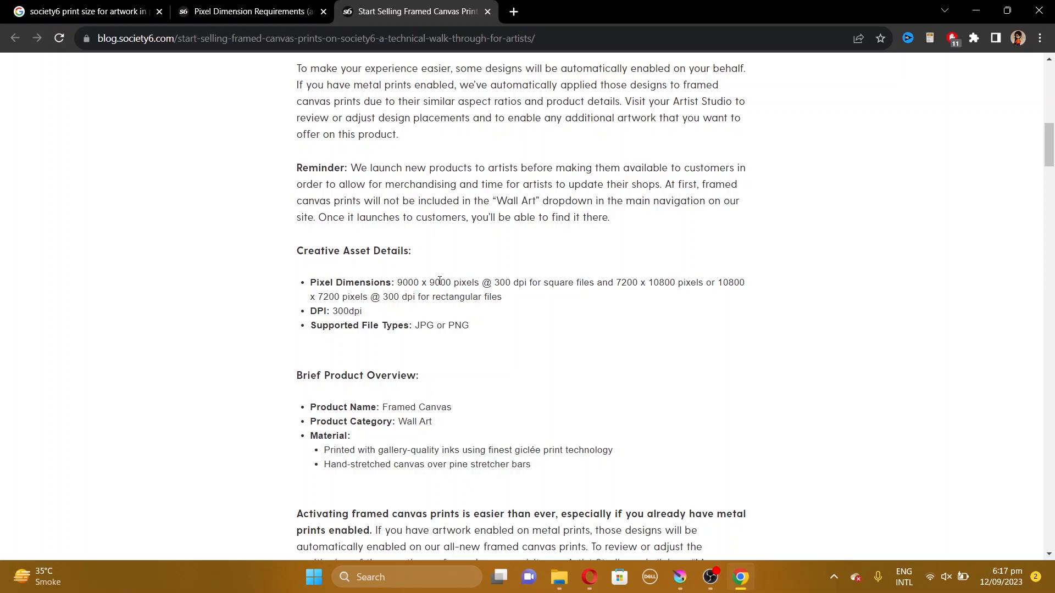
pyautogui.click(681, 578)
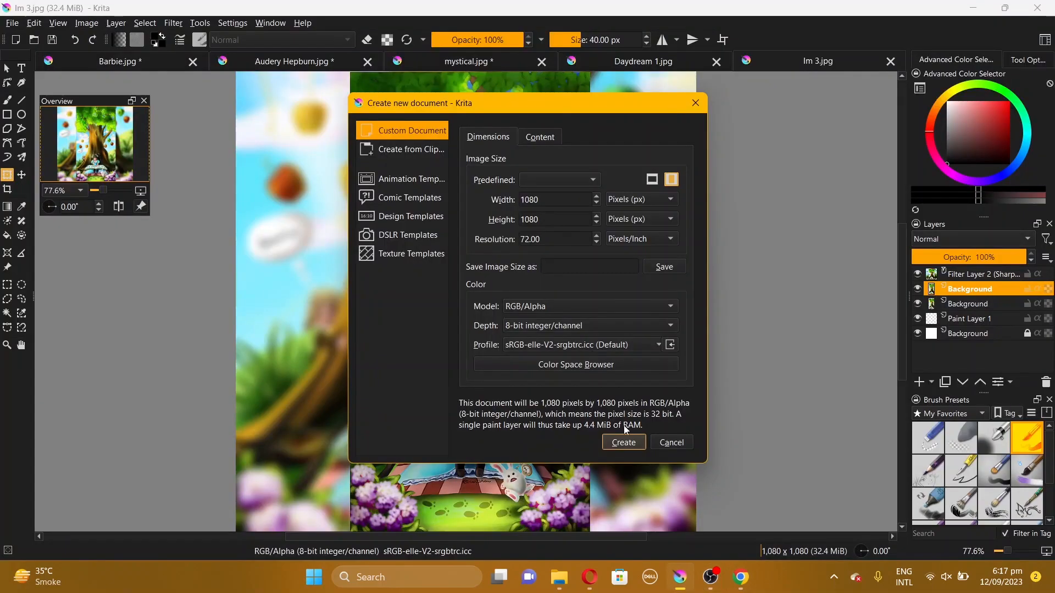
# Set the new canvas to 9000 × 9000 pixels at a resolution of 300 pixels per inch
pyautogui.doubleClick(543, 199)
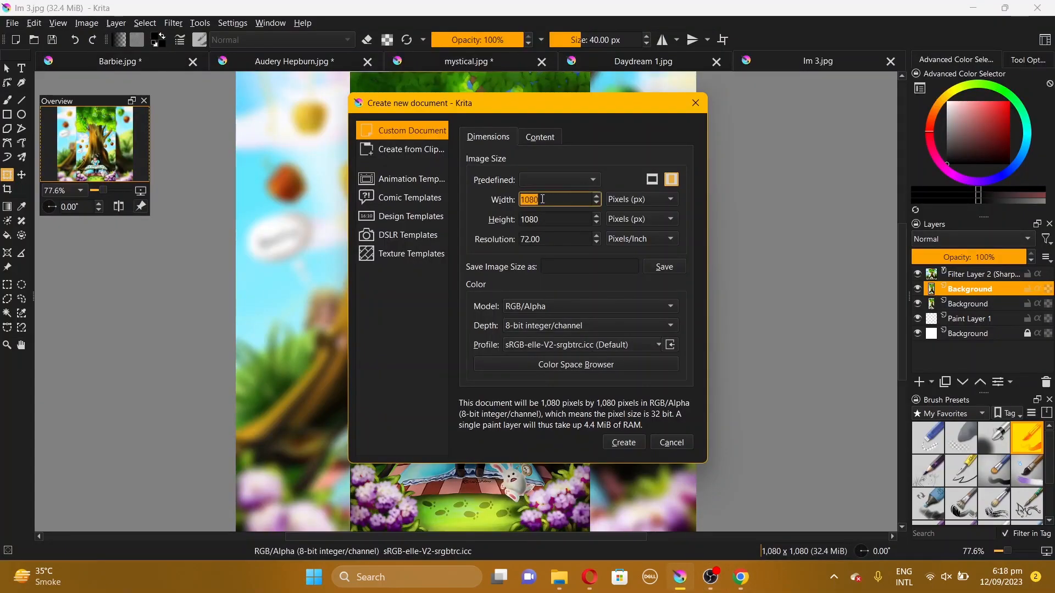
pyautogui.write('9000')
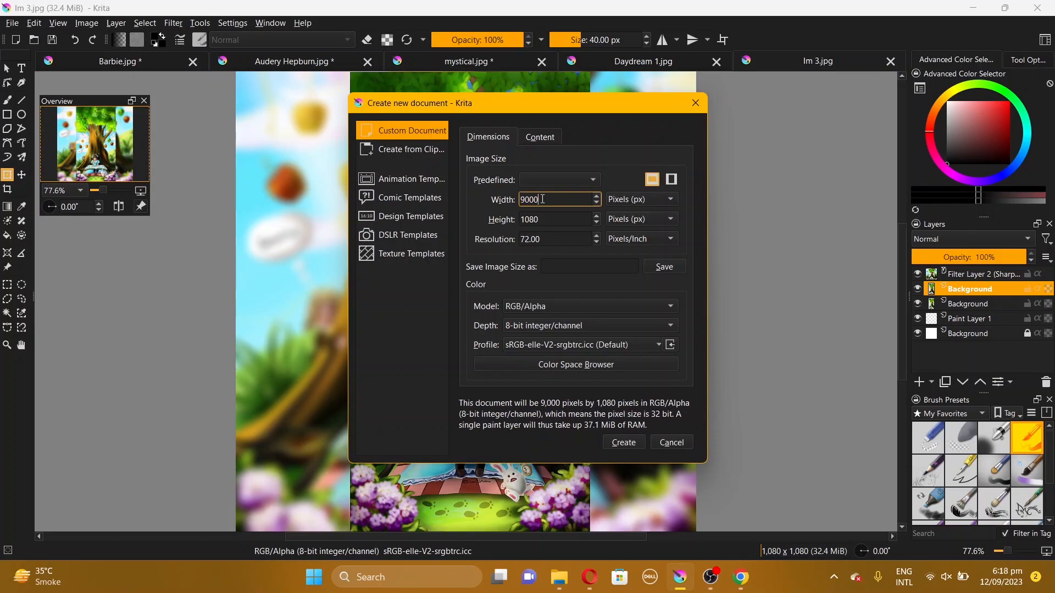
pyautogui.doubleClick(547, 224)
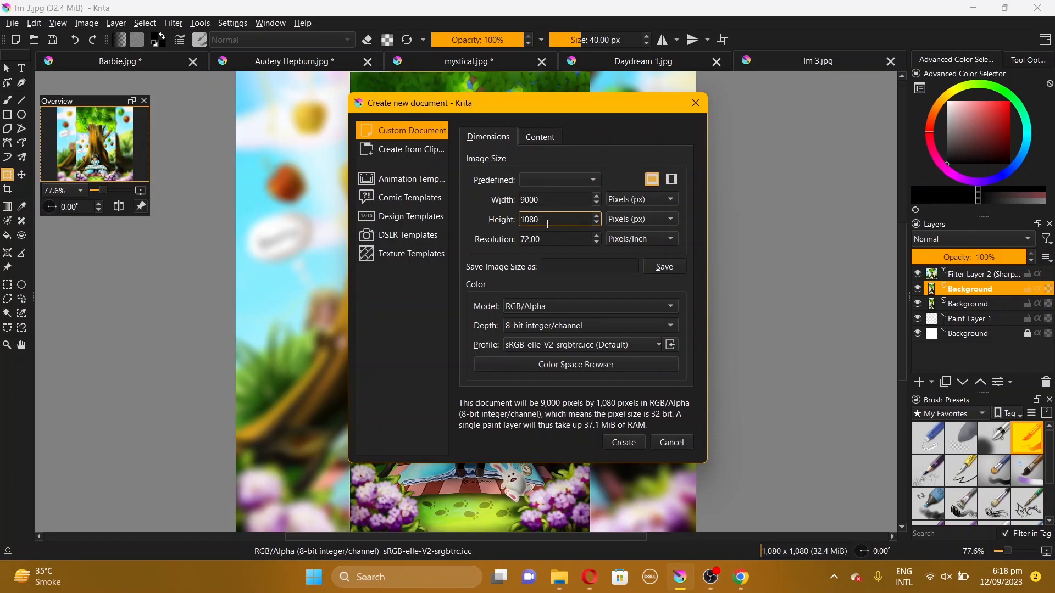
pyautogui.write('9000')
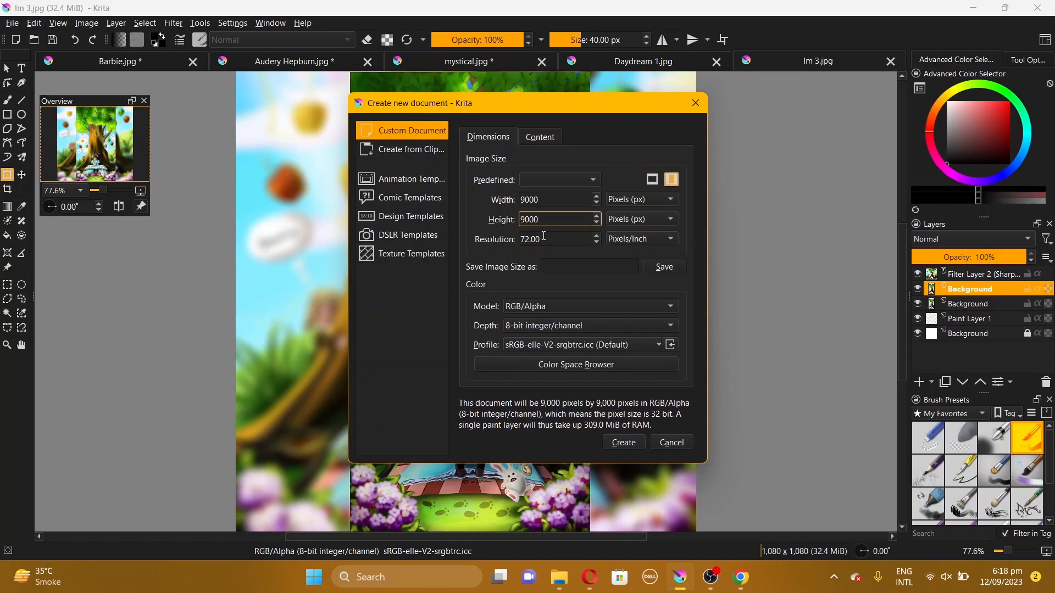
pyautogui.press('Tab')
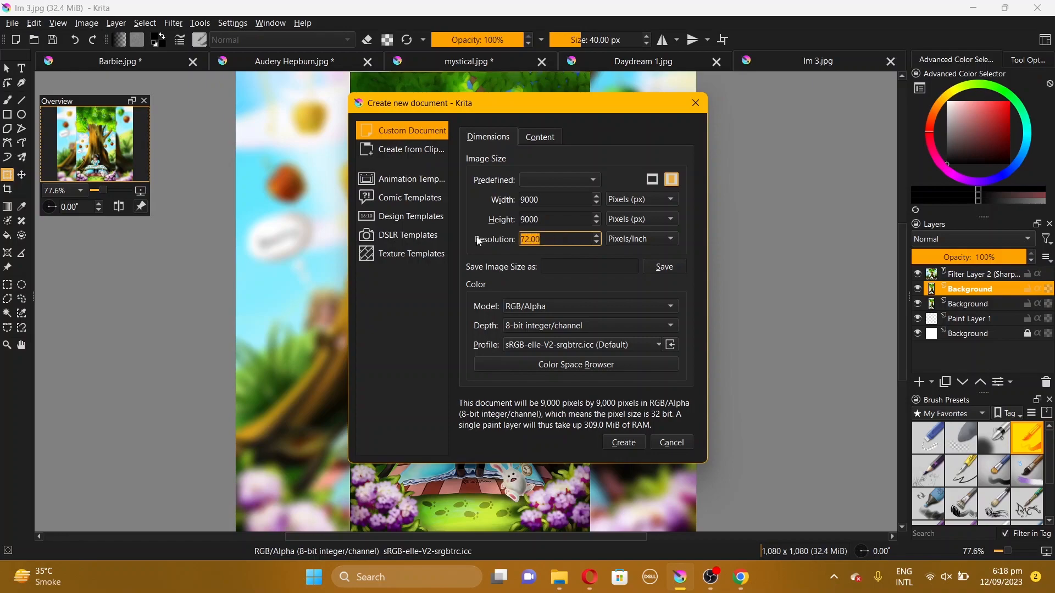
pyautogui.write('300')
# Save this image size as a preset named Societ6 art and select it from the predefined sizes
pyautogui.click(577, 265)
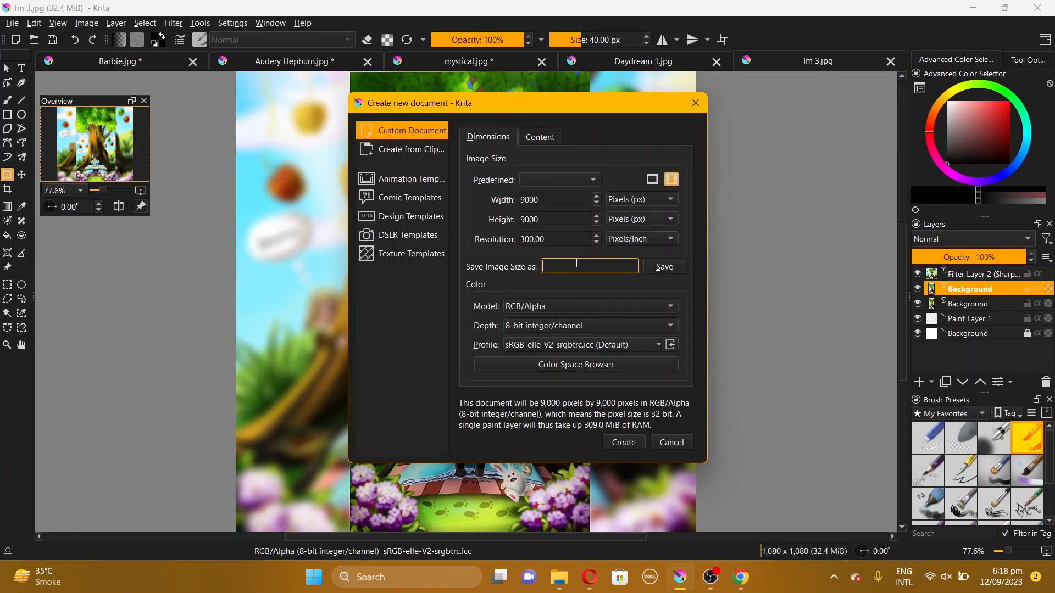
pyautogui.write('Societ6 art')
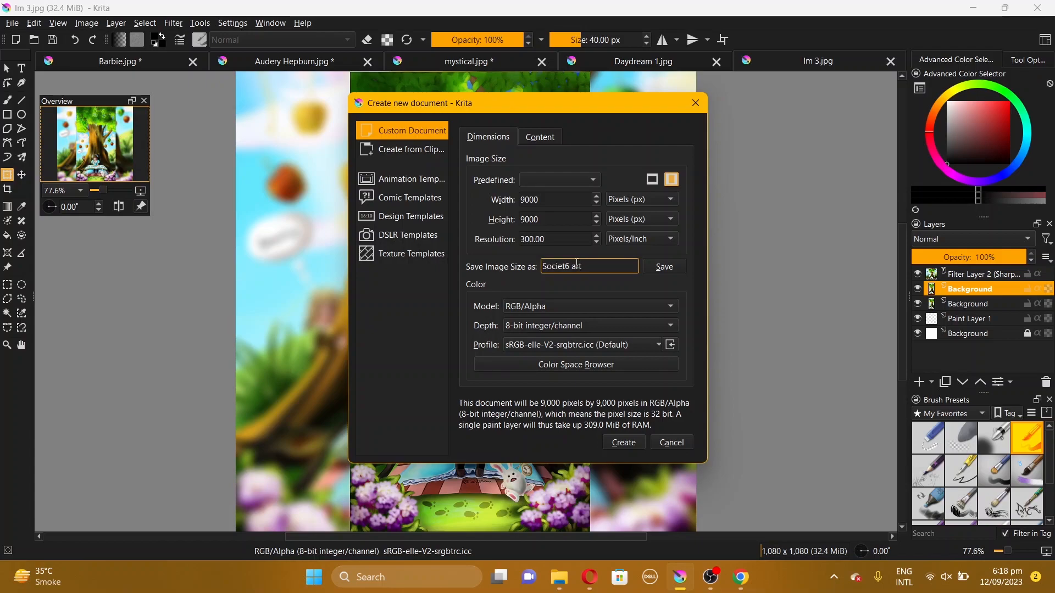
pyautogui.click(661, 269)
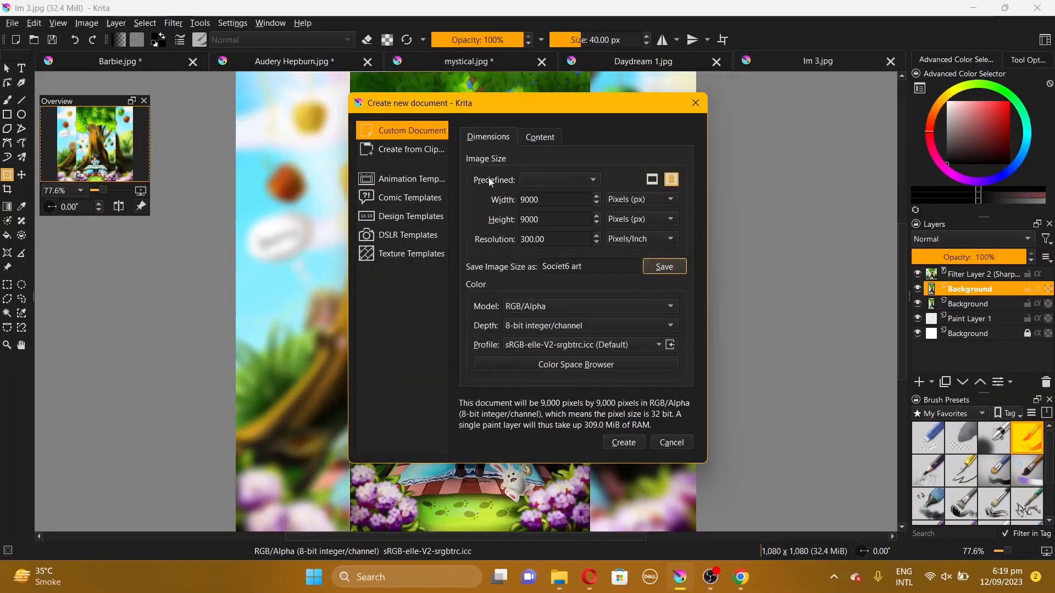
pyautogui.click(553, 176)
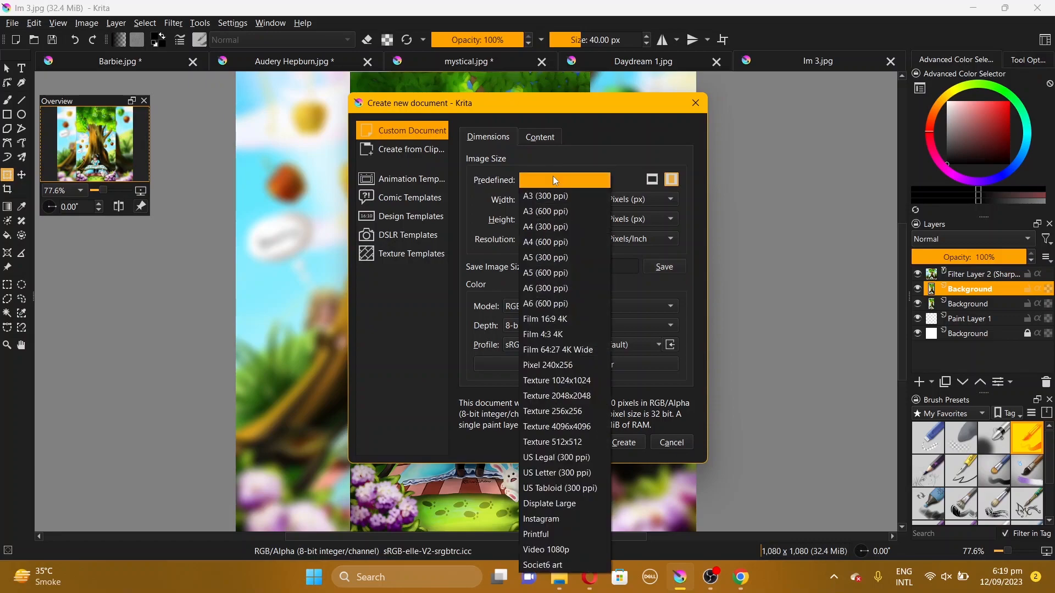
pyautogui.click(557, 565)
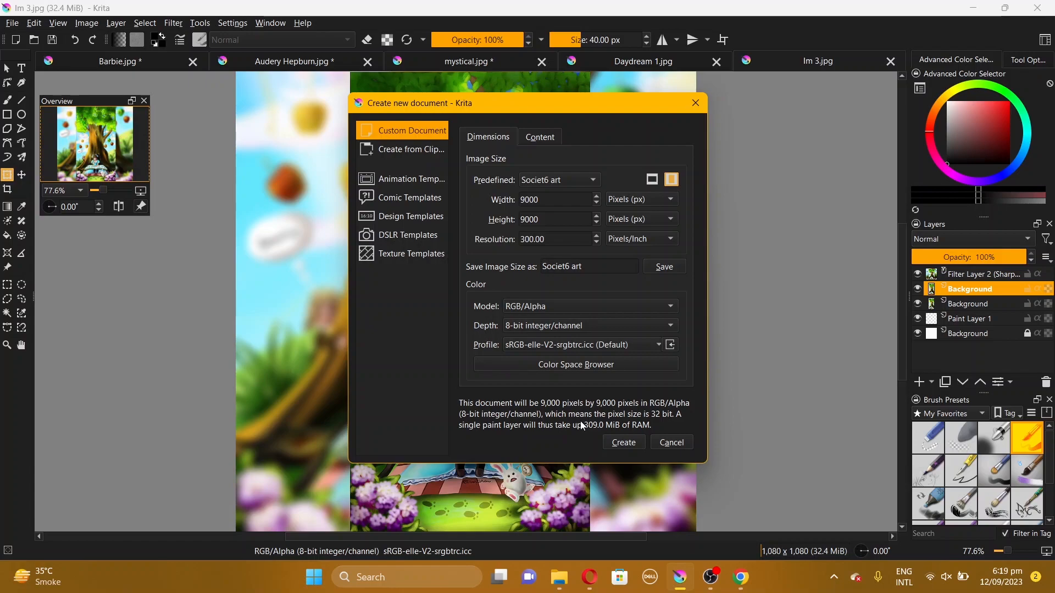
# Open the color space browser to review the canvas profile, then close it without changes
pyautogui.click(586, 369)
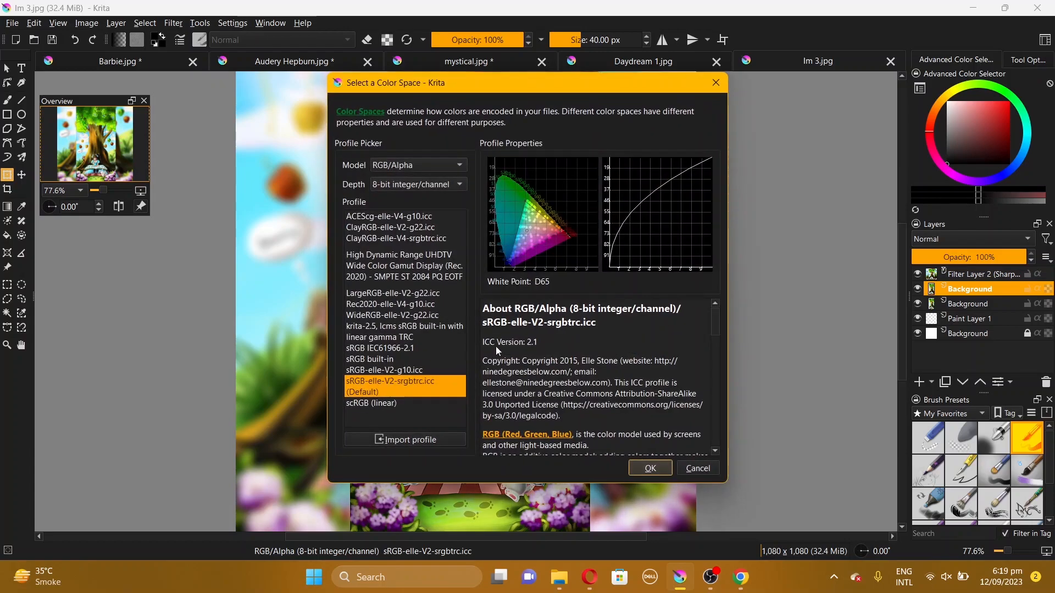
pyautogui.click(697, 469)
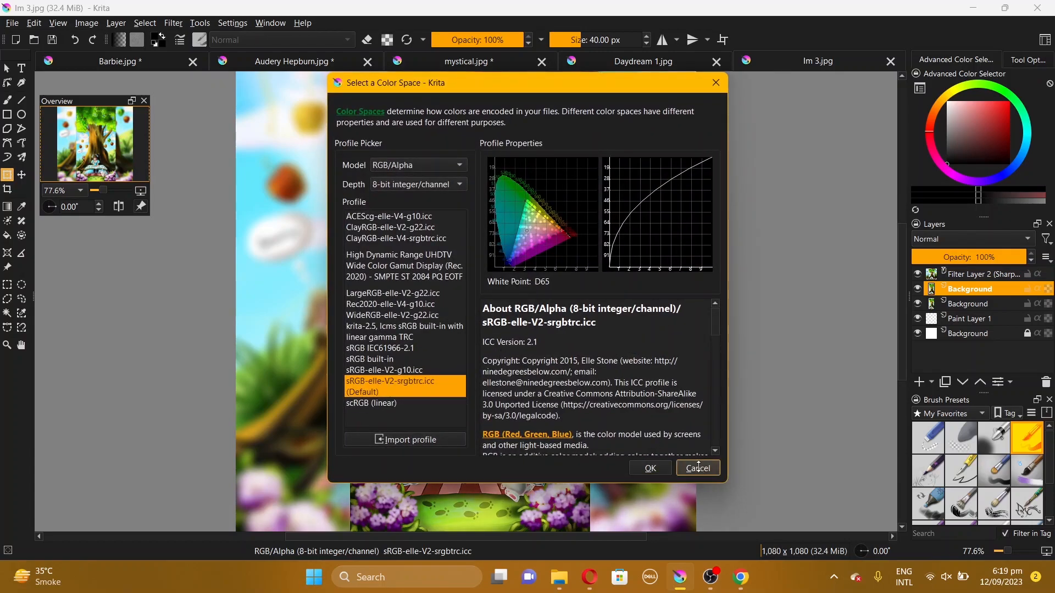